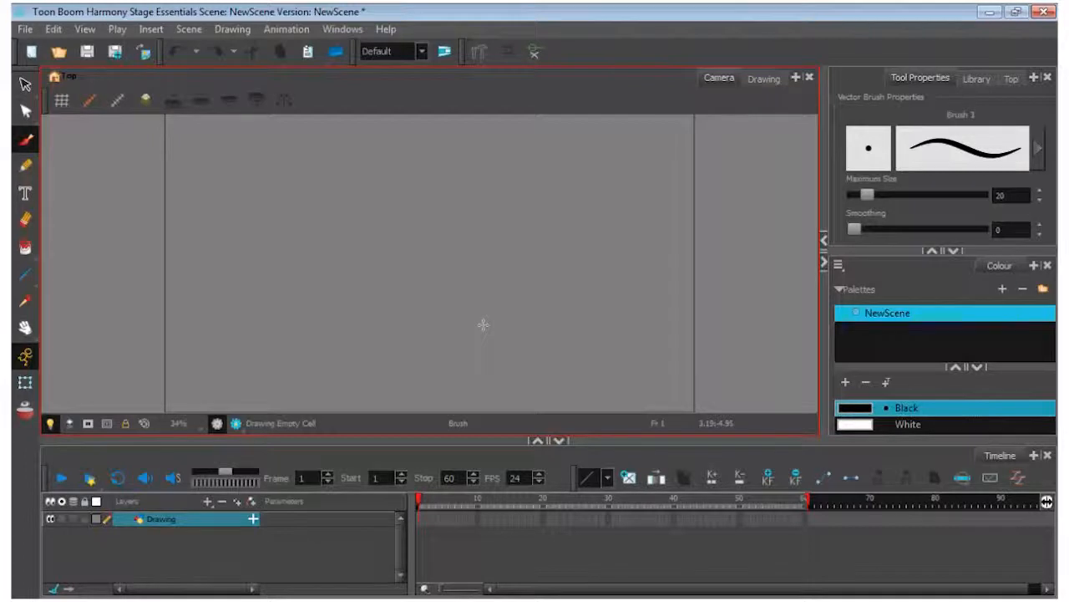
# Choose the Red swatch from the NewScene palette as the drawing colour
pyautogui.click(955, 366)
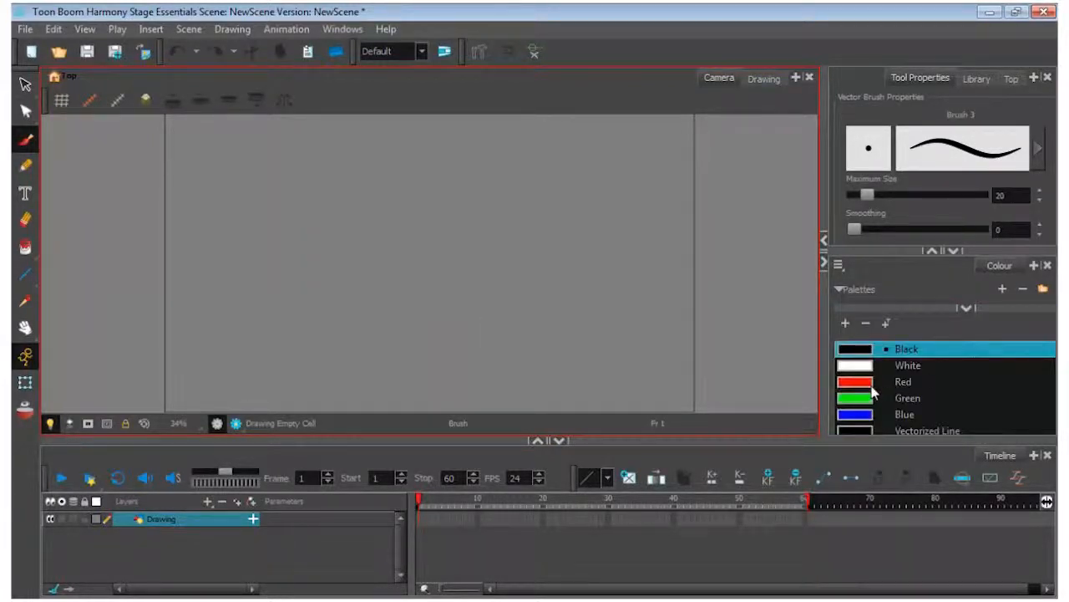
pyautogui.click(905, 384)
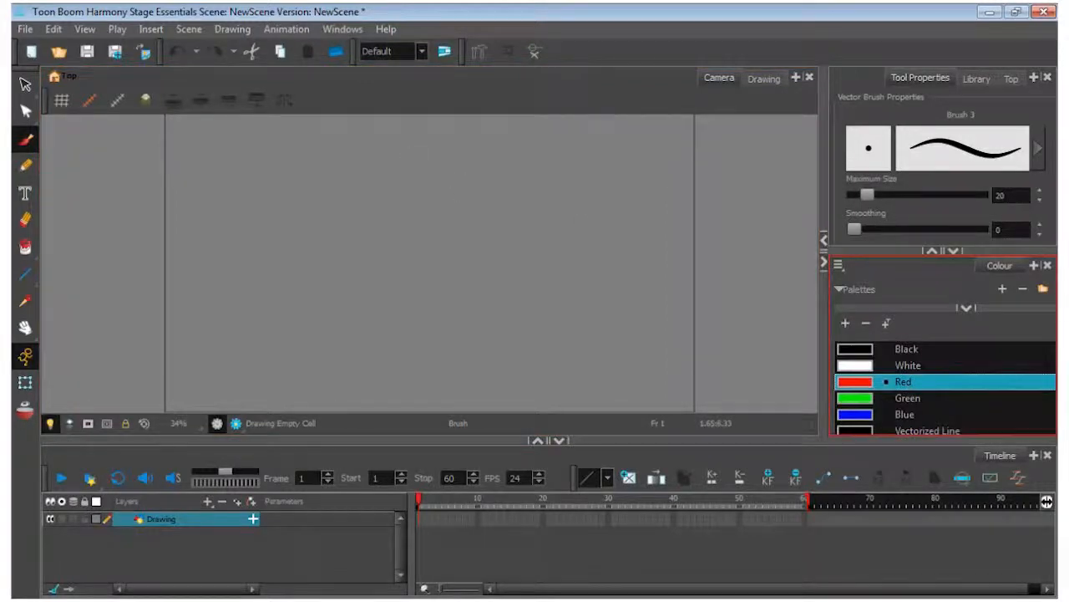
# Rename the Drawing layer to "sketch" and select its first frame
pyautogui.doubleClick(163, 519)
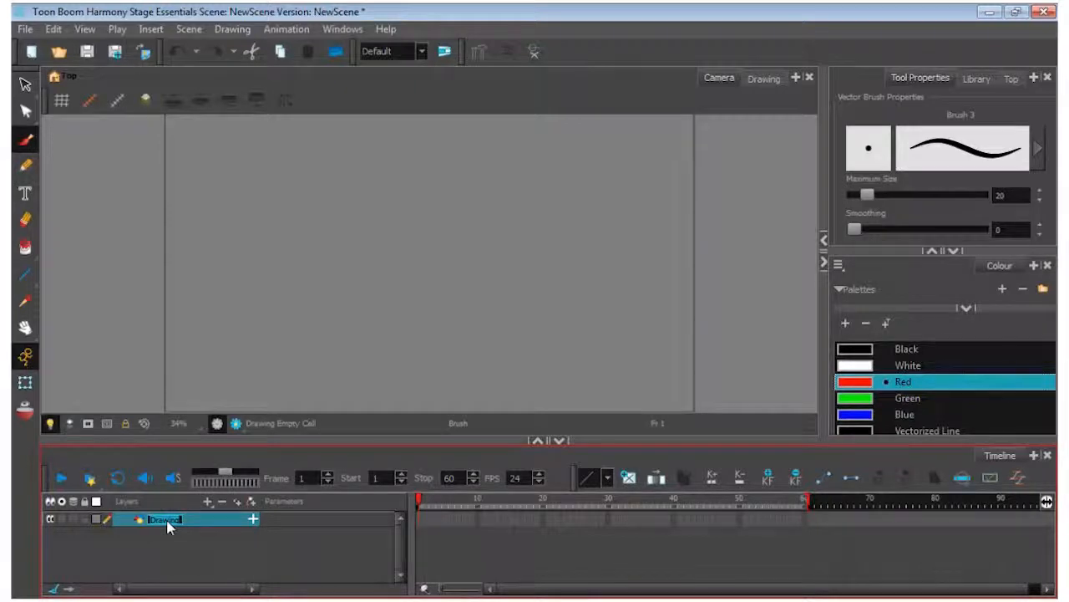
pyautogui.write('sketch')
pyautogui.click(419, 519)
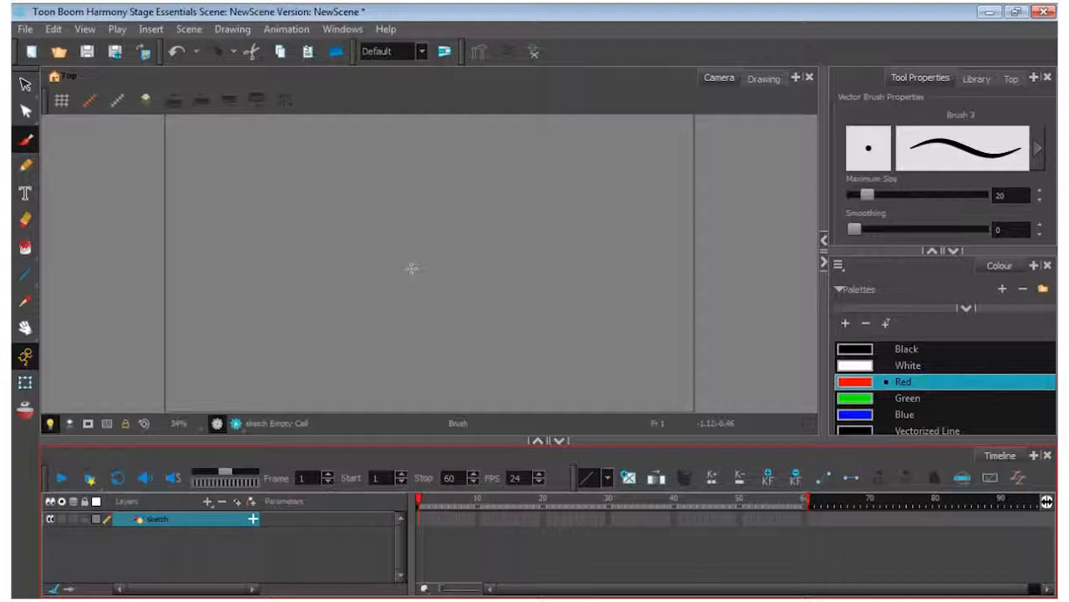
pyautogui.moveTo(546, 145)
pyautogui.mouseDown()
pyautogui.moveTo(499, 197)
pyautogui.moveTo(500, 303)
pyautogui.mouseUp()
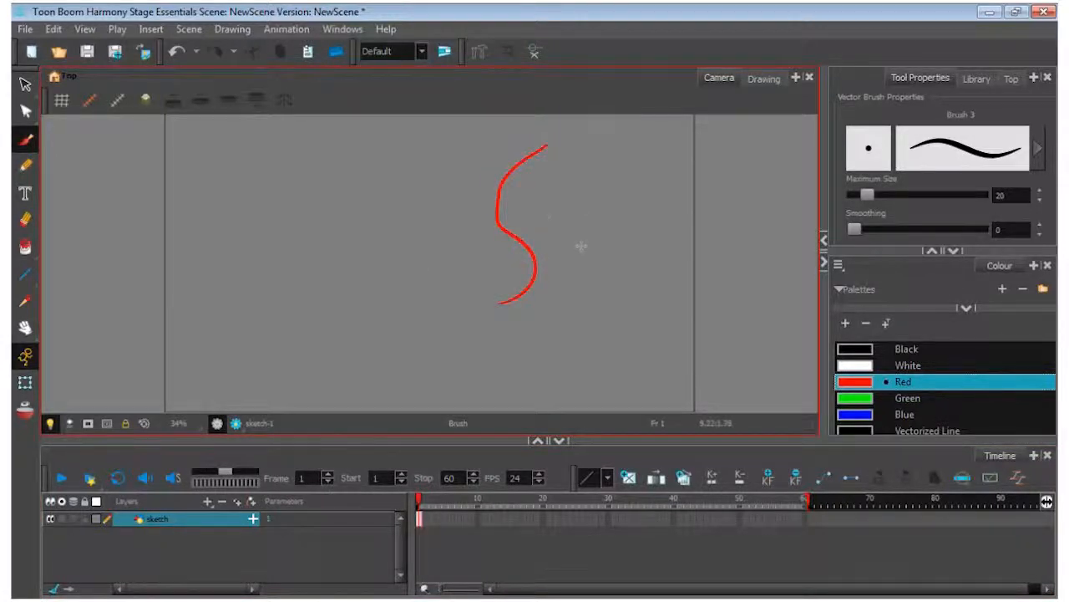
pyautogui.moveTo(578, 201); pyautogui.dragTo(526, 365)
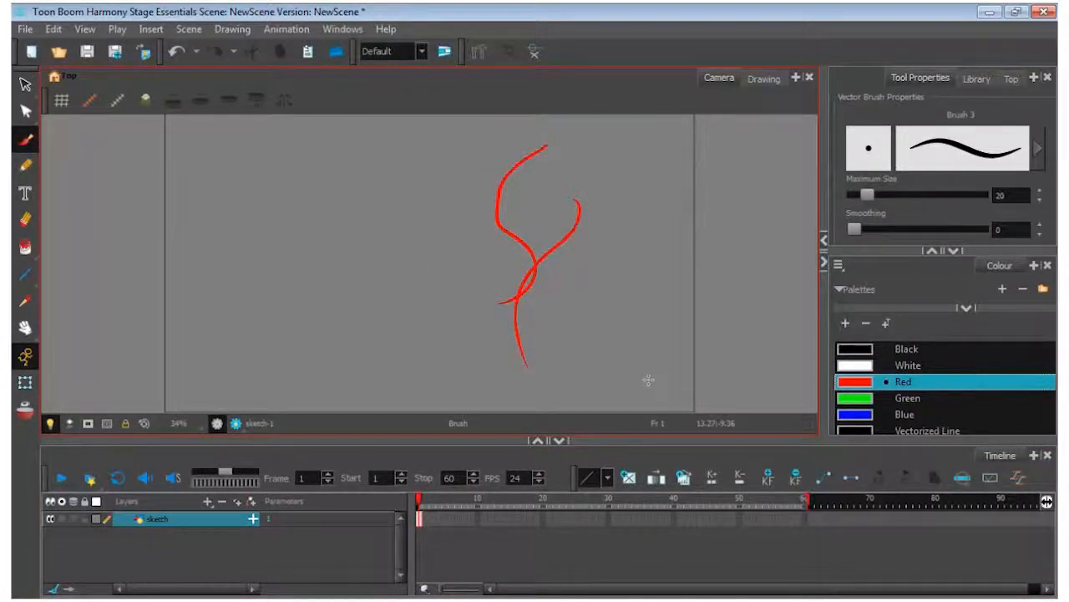
pyautogui.hotkey('ctrl', 'z')
pyautogui.hotkey('ctrl', 'z')
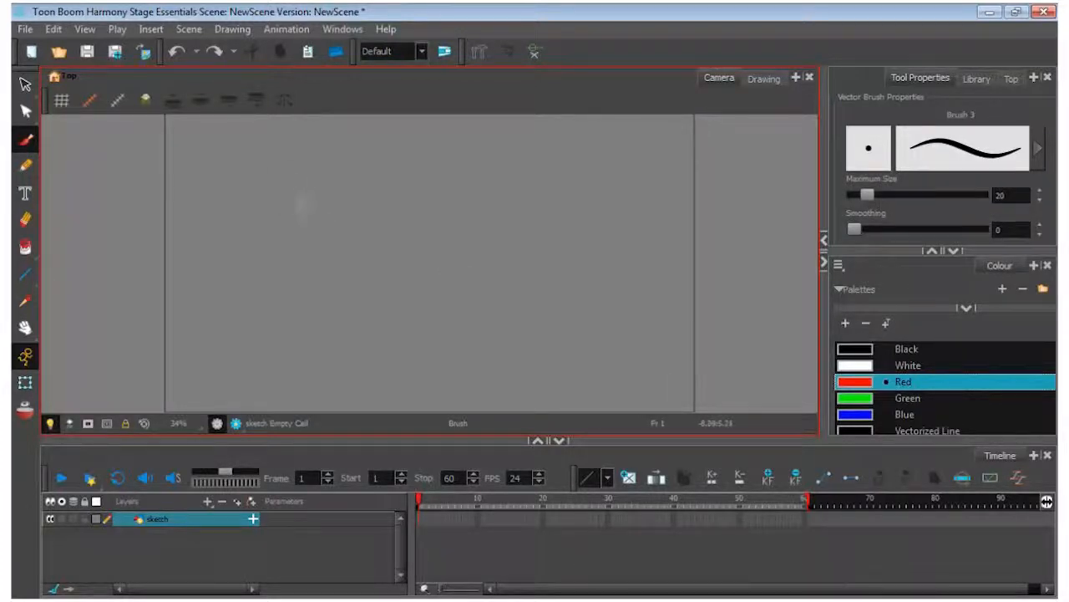
# Sketch an oval head with two arrows pointing in at the temples, adding ears, a nose and two small eyes
pyautogui.moveTo(306, 158)
pyautogui.mouseDown()
pyautogui.moveTo(270, 155)
pyautogui.moveTo(234, 209)
pyautogui.moveTo(234, 259)
pyautogui.moveTo(266, 304)
pyautogui.moveTo(309, 283)
pyautogui.moveTo(330, 216)
pyautogui.moveTo(281, 163)
pyautogui.mouseUp()
pyautogui.moveTo(353, 157)
pyautogui.mouseDown()
pyautogui.moveTo(307, 195)
pyautogui.moveTo(329, 195)
pyautogui.mouseUp()
pyautogui.moveTo(224, 174)
pyautogui.mouseDown()
pyautogui.moveTo(260, 195)
pyautogui.moveTo(258, 186)
pyautogui.mouseUp()
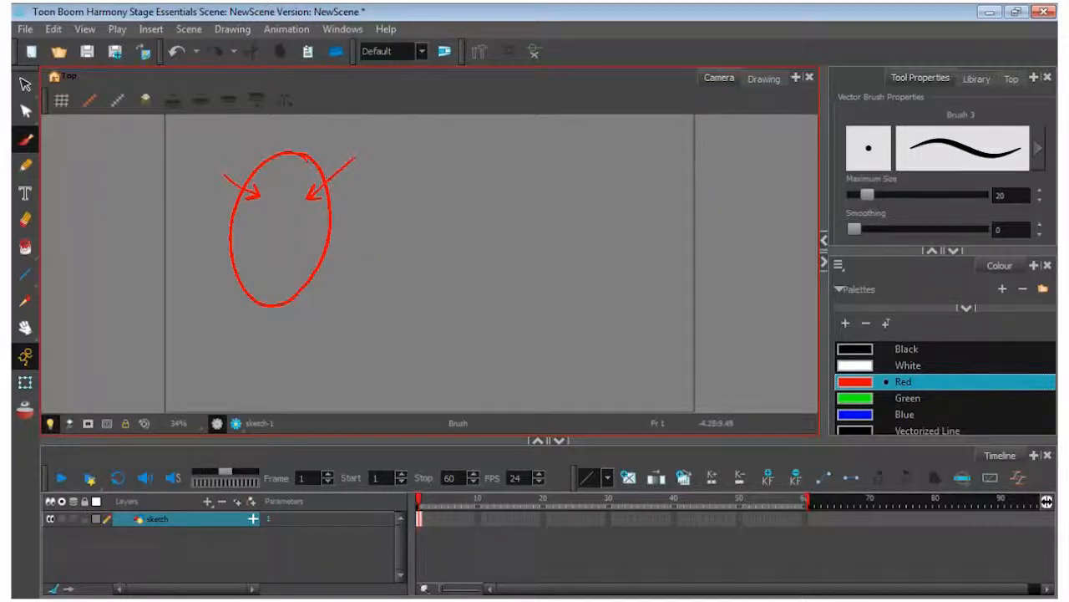
pyautogui.moveTo(231, 204); pyautogui.dragTo(221, 266)
pyautogui.moveTo(332, 199)
pyautogui.mouseDown()
pyautogui.moveTo(343, 221)
pyautogui.moveTo(336, 251)
pyautogui.mouseUp()
pyautogui.moveTo(279, 219); pyautogui.dragTo(272, 256)
pyautogui.moveTo(258, 216); pyautogui.dragTo(259, 216)
pyautogui.moveTo(301, 214); pyautogui.dragTo(302, 213)
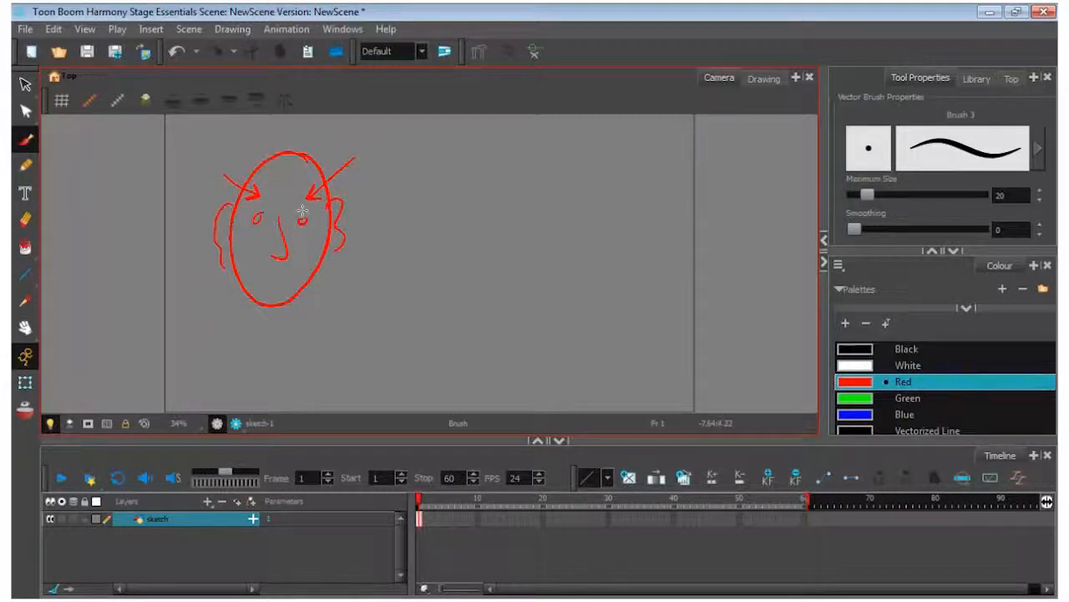
# Undo all strokes of the oval head sketch until the drawing is empty
pyautogui.hotkey('ctrl', 'z')
pyautogui.hotkey('ctrl', 'z')
pyautogui.hotkey('ctrl', 'z')
pyautogui.hotkey('ctrl', 'z')
pyautogui.hotkey('ctrl', 'z')
pyautogui.hotkey('ctrl', 'z')
pyautogui.hotkey('ctrl', 'z')
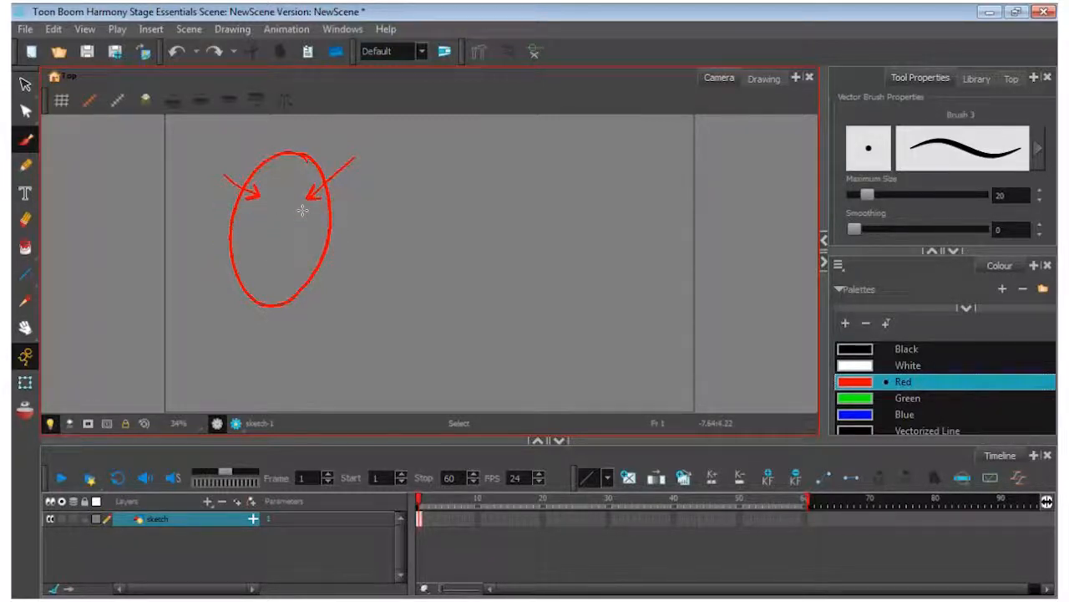
pyautogui.hotkey('ctrl', 'z')
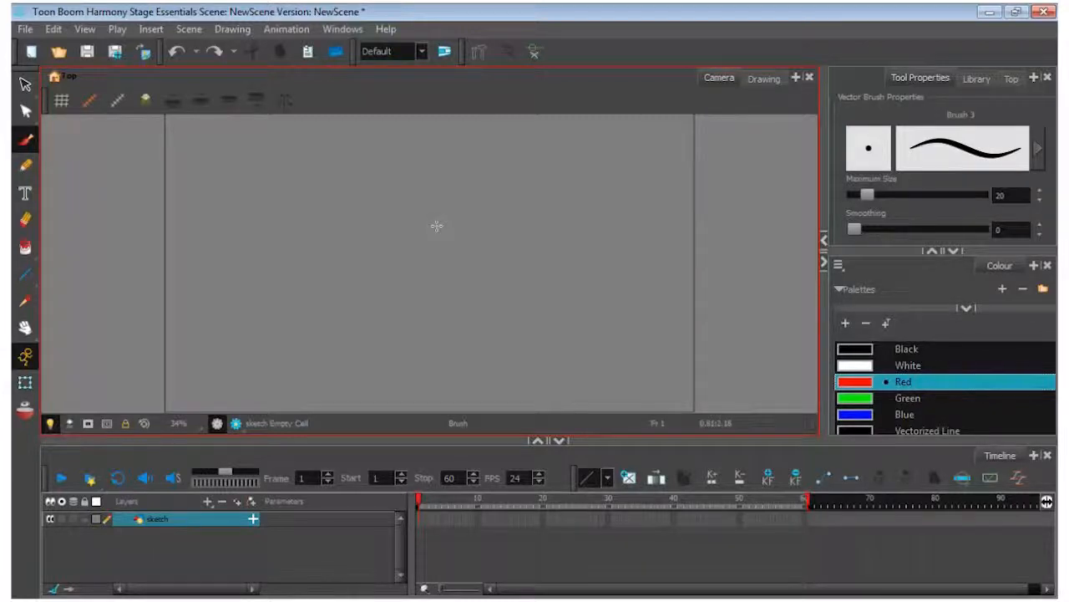
# Sketch two side-by-side ovals, one with an inward arrow, the other with an outward and a downward arrow, and clear the drawing
pyautogui.moveTo(328, 211)
pyautogui.mouseDown()
pyautogui.moveTo(282, 172)
pyautogui.moveTo(231, 213)
pyautogui.moveTo(222, 266)
pyautogui.moveTo(251, 316)
pyautogui.moveTo(311, 294)
pyautogui.moveTo(324, 199)
pyautogui.mouseUp()
pyautogui.moveTo(570, 178)
pyautogui.mouseDown()
pyautogui.moveTo(492, 249)
pyautogui.moveTo(558, 324)
pyautogui.moveTo(568, 176)
pyautogui.moveTo(545, 179)
pyautogui.mouseUp()
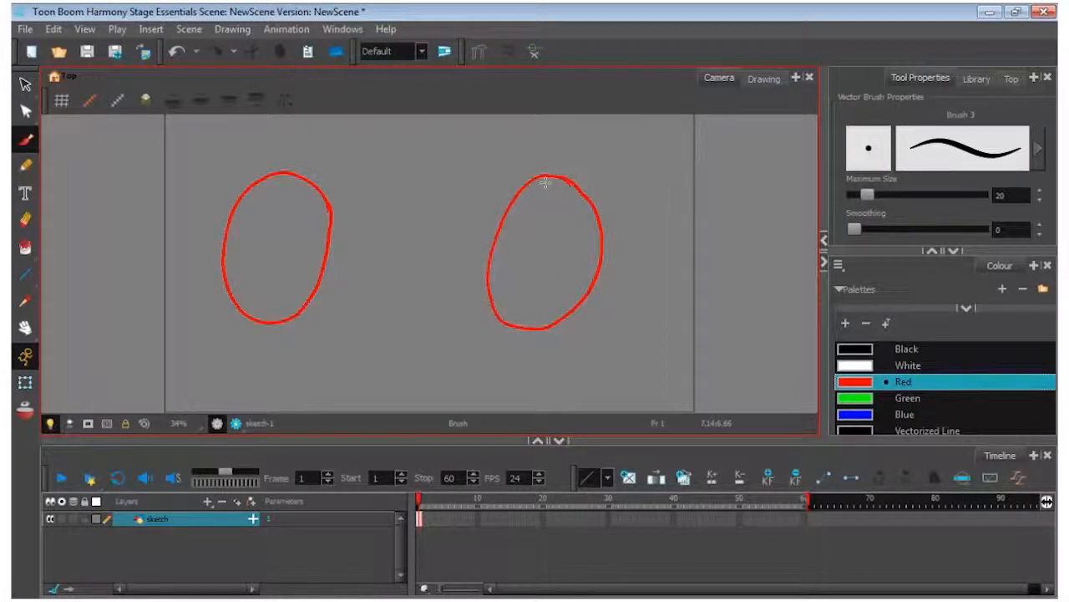
pyautogui.moveTo(340, 148); pyautogui.dragTo(289, 235)
pyautogui.moveTo(288, 214); pyautogui.dragTo(308, 216)
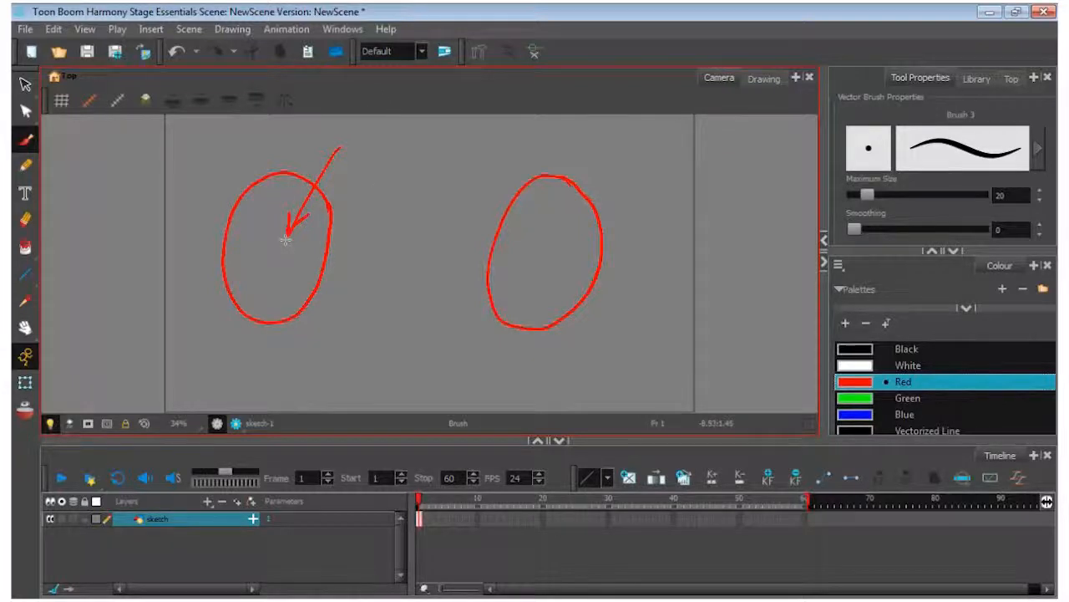
pyautogui.moveTo(544, 260)
pyautogui.mouseDown()
pyautogui.moveTo(608, 165)
pyautogui.moveTo(612, 184)
pyautogui.mouseUp()
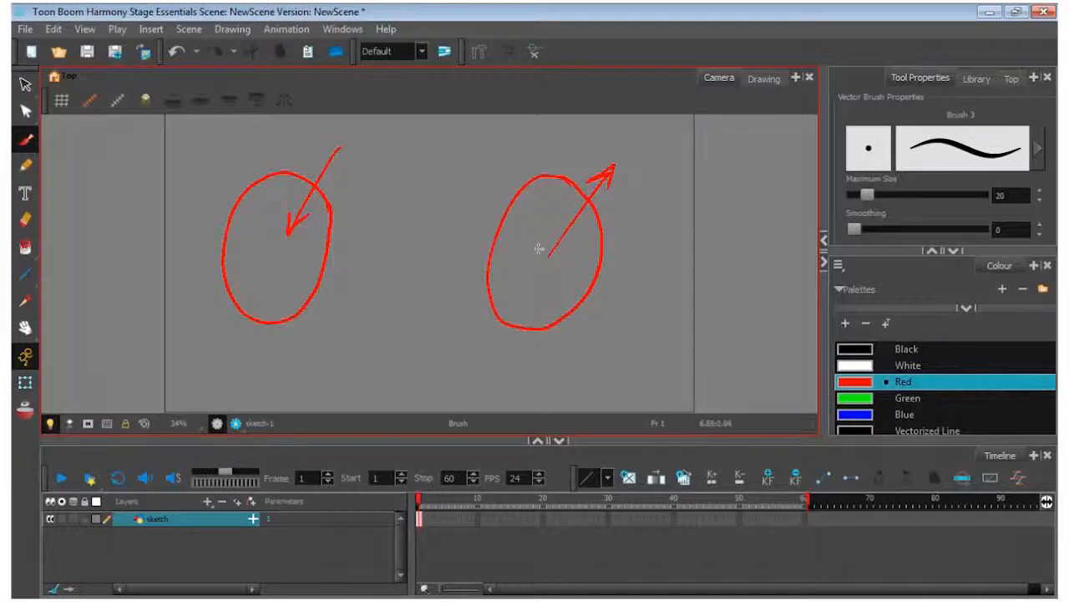
pyautogui.moveTo(542, 243)
pyautogui.mouseDown()
pyautogui.moveTo(541, 274)
pyautogui.moveTo(551, 269)
pyautogui.mouseUp()
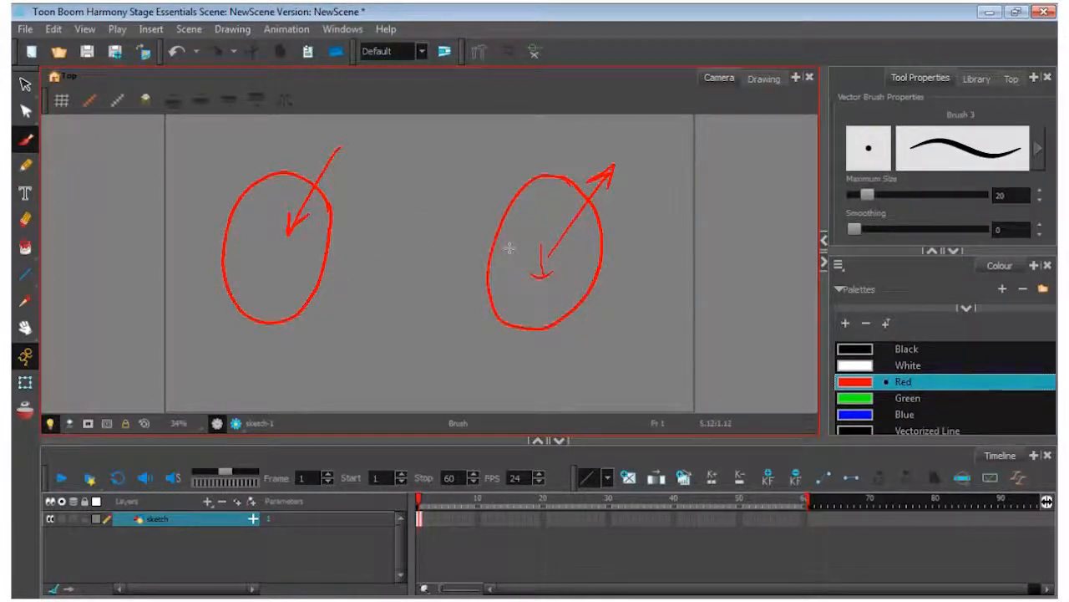
pyautogui.hotkey('ctrl', 'a')
pyautogui.press('Delete')
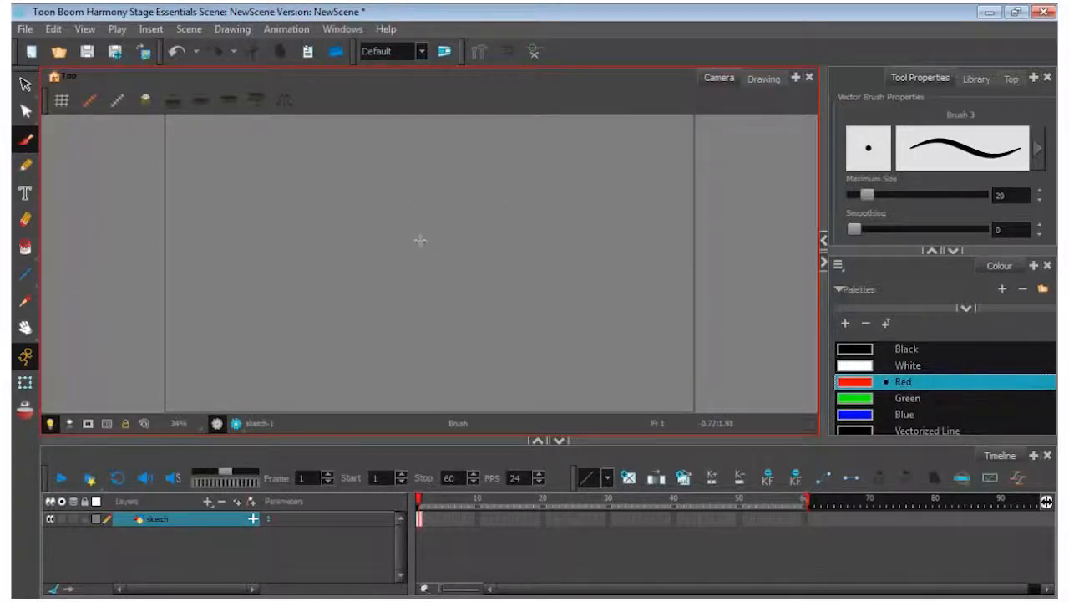
# Draw the curved upper and lower eyelid lines of an eye near the middle of the camera frame
pyautogui.moveTo(430, 240)
pyautogui.mouseDown()
pyautogui.moveTo(472, 218)
pyautogui.moveTo(510, 218)
pyautogui.mouseUp()
pyautogui.moveTo(431, 266); pyautogui.dragTo(506, 260)
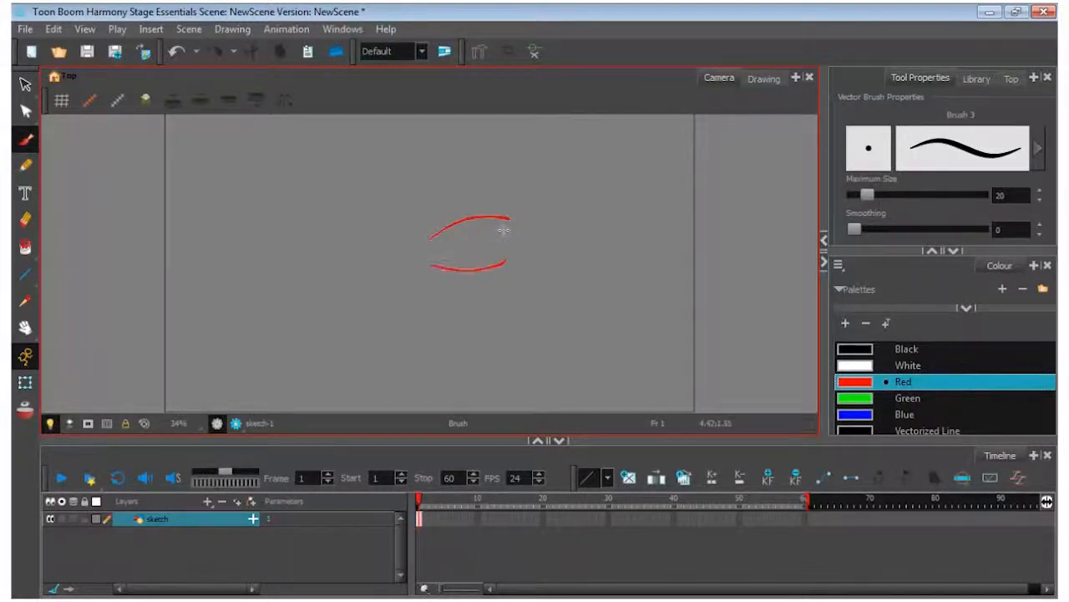
pyautogui.moveTo(448, 227); pyautogui.dragTo(437, 266)
pyautogui.moveTo(506, 221); pyautogui.dragTo(499, 261)
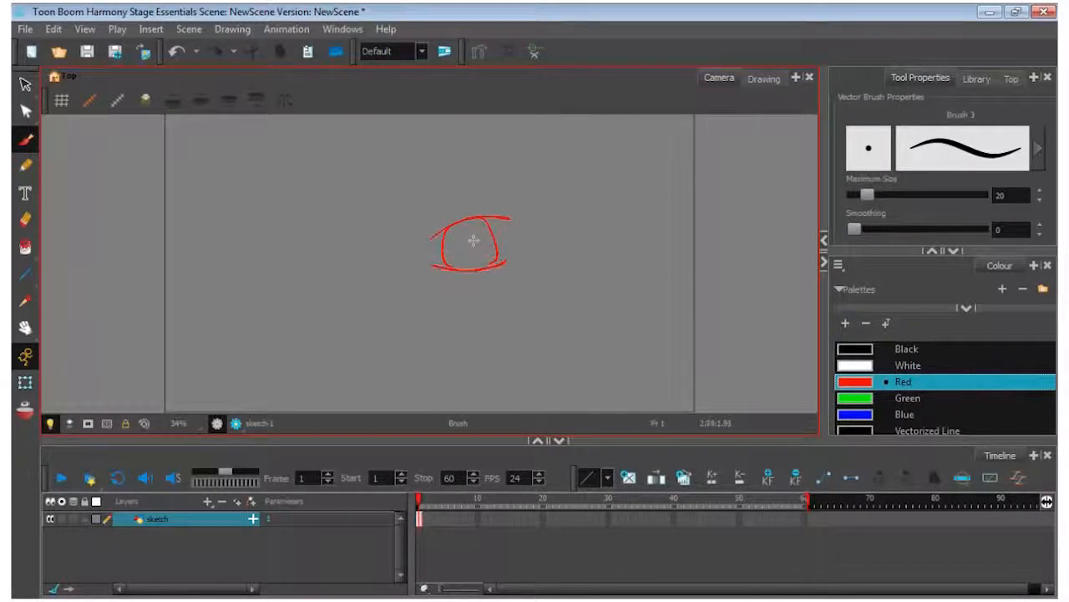
pyautogui.hotkey('ctrl', 'z')
pyautogui.hotkey('ctrl', 'z')
# Draw both curved sides of the iris between the eyelids, and add a round pupil with a small highlight circle
pyautogui.moveTo(446, 226); pyautogui.dragTo(450, 267)
pyautogui.moveTo(497, 219); pyautogui.dragTo(499, 264)
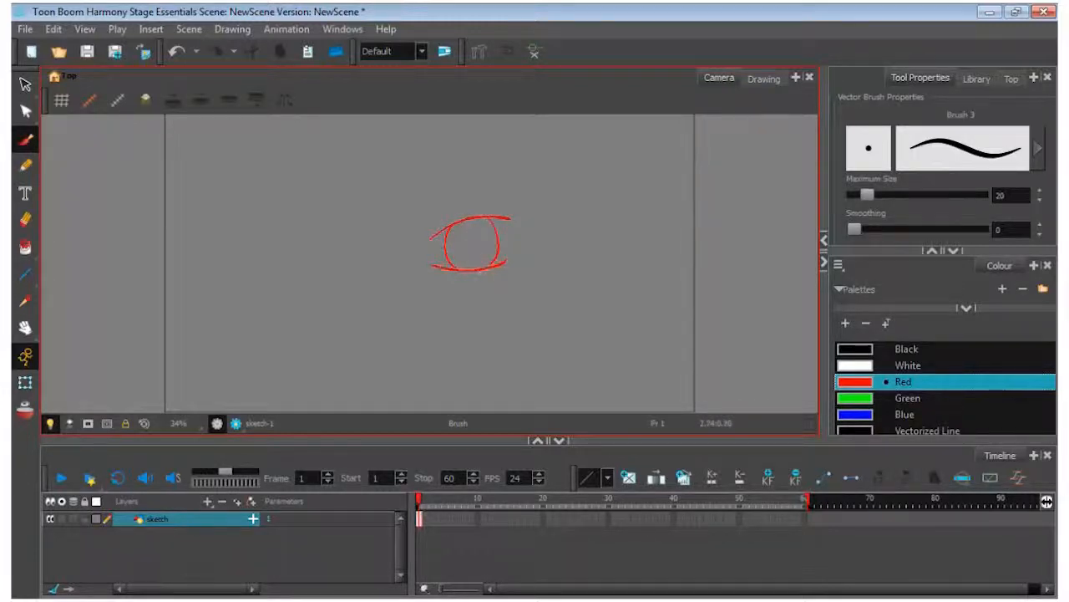
pyautogui.moveTo(473, 224)
pyautogui.mouseDown()
pyautogui.moveTo(464, 261)
pyautogui.moveTo(476, 222)
pyautogui.moveTo(452, 237)
pyautogui.mouseUp()
# Move the whole eye sketch to the right and scale it down slightly
pyautogui.hotkey('ctrl', 'a')
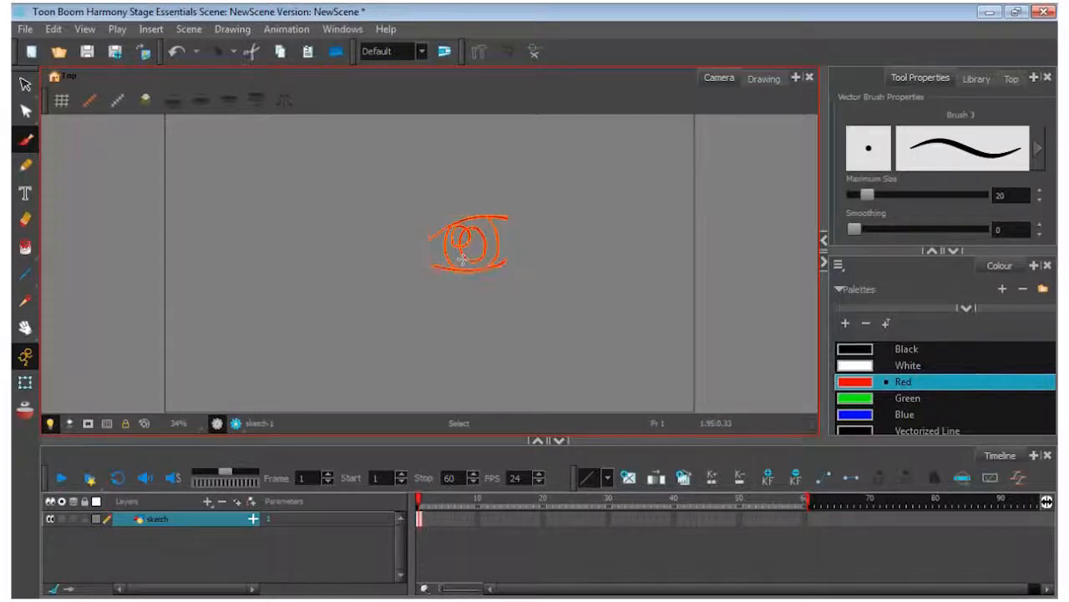
pyautogui.click(24, 84)
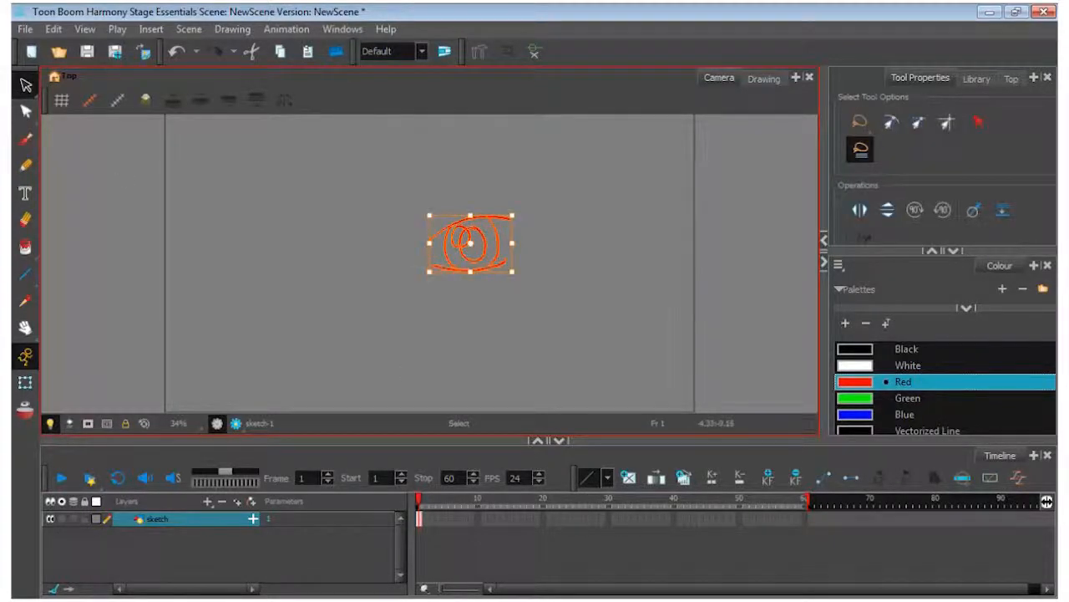
pyautogui.click(500, 245)
pyautogui.moveTo(500, 245); pyautogui.dragTo(548, 240)
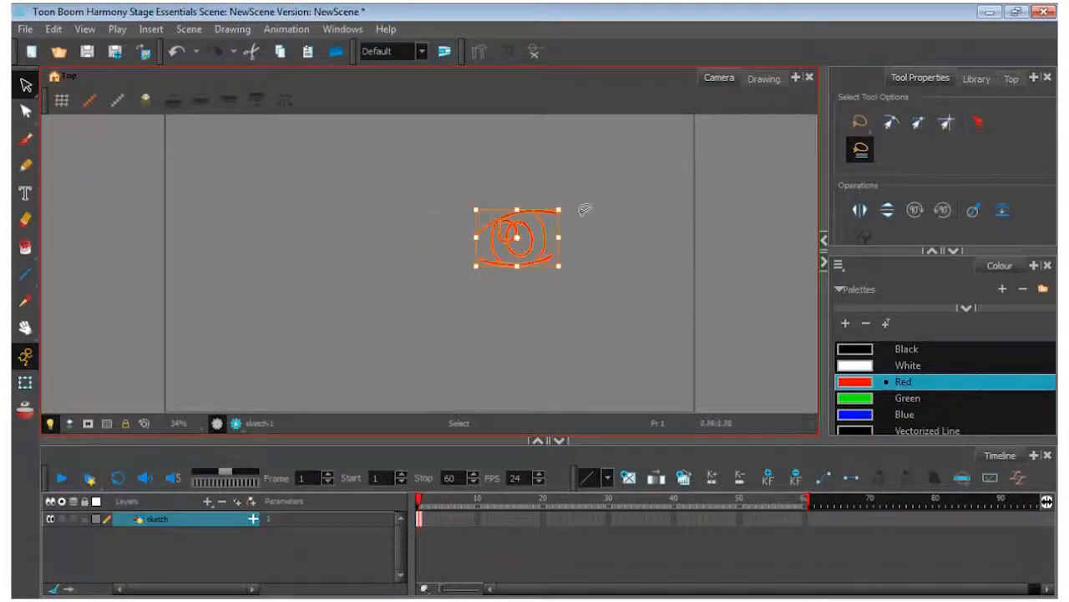
pyautogui.moveTo(560, 209)
pyautogui.mouseDown()
pyautogui.moveTo(657, 160)
pyautogui.moveTo(544, 219)
pyautogui.mouseUp()
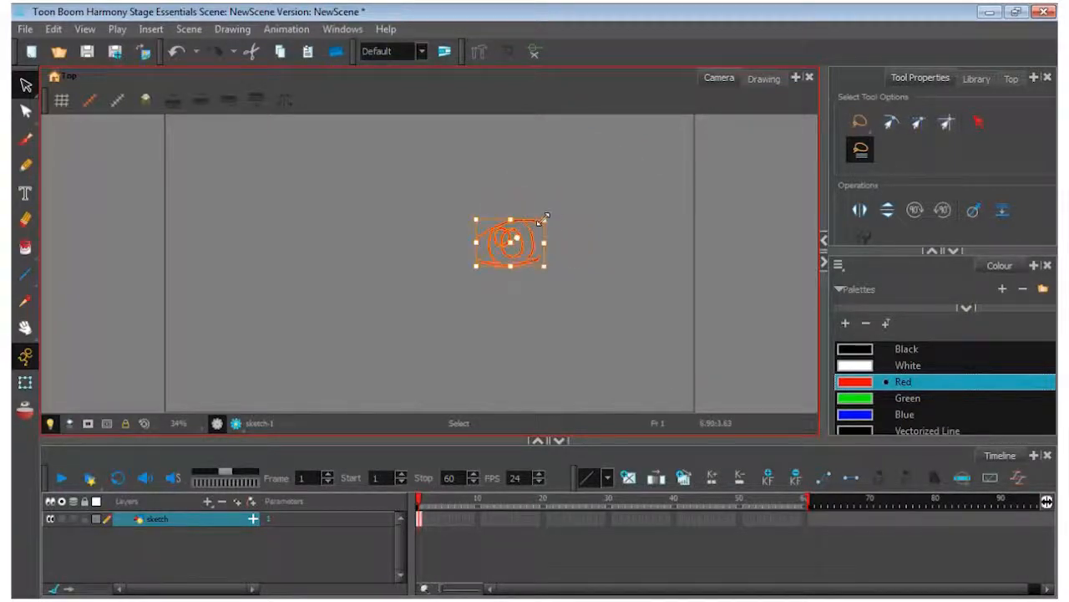
pyautogui.click(575, 270)
# Sketch a second, larger eye to the left of the first with the brush, including eyelids, iris, pupil and highlight
pyautogui.click(25, 140)
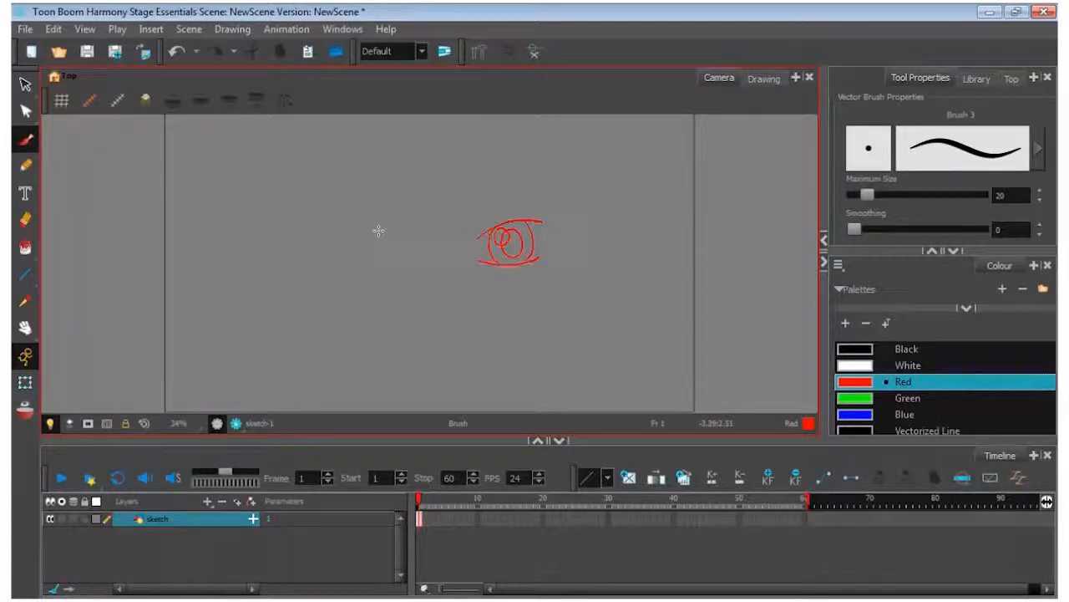
pyautogui.moveTo(379, 231)
pyautogui.mouseDown()
pyautogui.moveTo(324, 230)
pyautogui.moveTo(292, 245)
pyautogui.moveTo(334, 277)
pyautogui.moveTo(384, 261)
pyautogui.mouseUp()
pyautogui.moveTo(316, 234)
pyautogui.mouseDown()
pyautogui.moveTo(311, 272)
pyautogui.moveTo(334, 278)
pyautogui.mouseUp()
pyautogui.moveTo(373, 234); pyautogui.dragTo(379, 266)
pyautogui.moveTo(341, 235)
pyautogui.mouseDown()
pyautogui.moveTo(361, 262)
pyautogui.moveTo(337, 236)
pyautogui.moveTo(320, 238)
pyautogui.moveTo(323, 255)
pyautogui.moveTo(331, 235)
pyautogui.mouseUp()
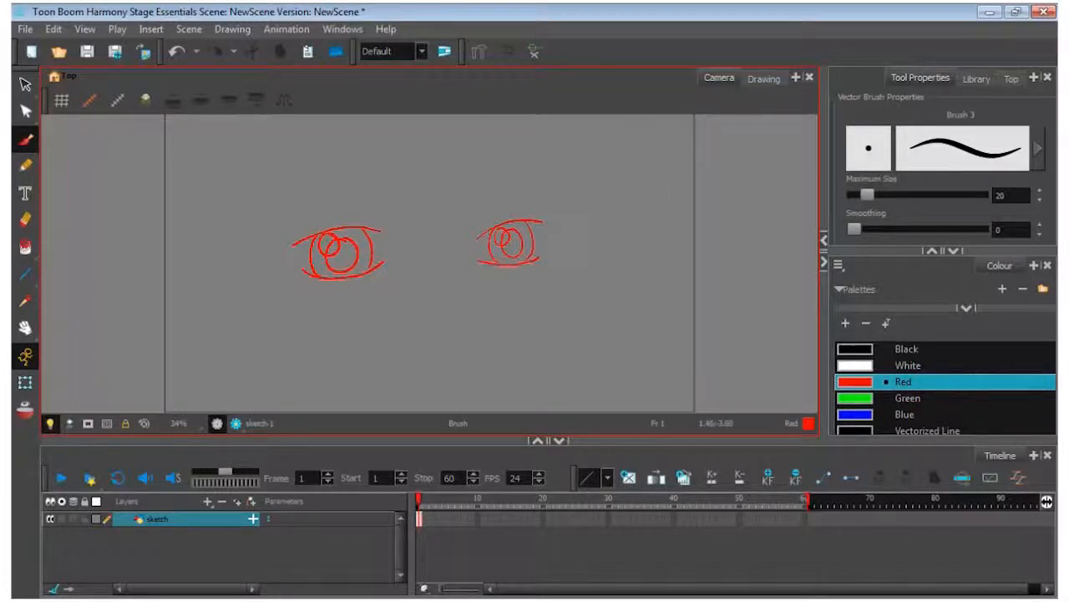
# Draw the nose line with nostril marks between the eyes, and add a short crease above each eye
pyautogui.moveTo(459, 291); pyautogui.dragTo(464, 383)
pyautogui.moveTo(490, 217); pyautogui.dragTo(523, 212)
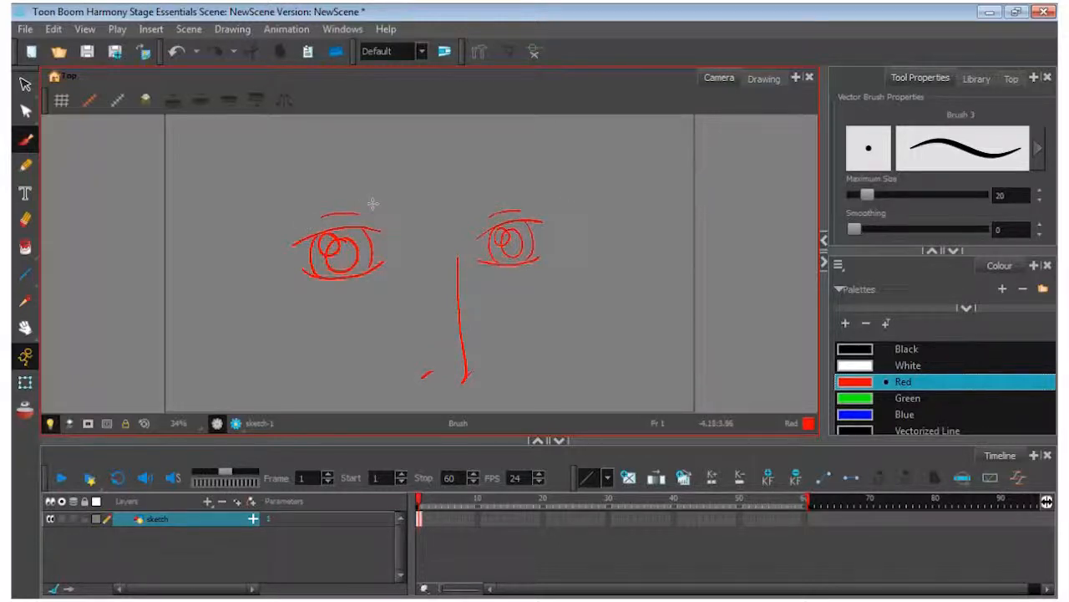
pyautogui.moveTo(399, 184)
pyautogui.mouseDown()
pyautogui.moveTo(325, 175)
pyautogui.moveTo(236, 218)
pyautogui.moveTo(350, 166)
pyautogui.moveTo(398, 180)
pyautogui.mouseUp()
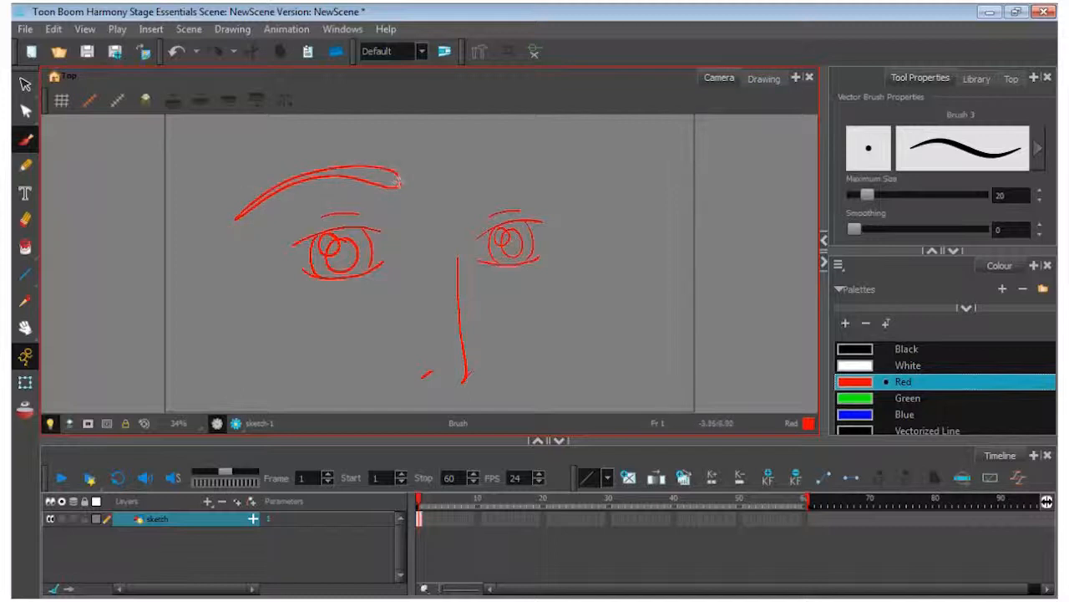
pyautogui.moveTo(477, 192)
pyautogui.mouseDown()
pyautogui.moveTo(538, 176)
pyautogui.moveTo(615, 215)
pyautogui.moveTo(486, 192)
pyautogui.moveTo(615, 213)
pyautogui.mouseUp()
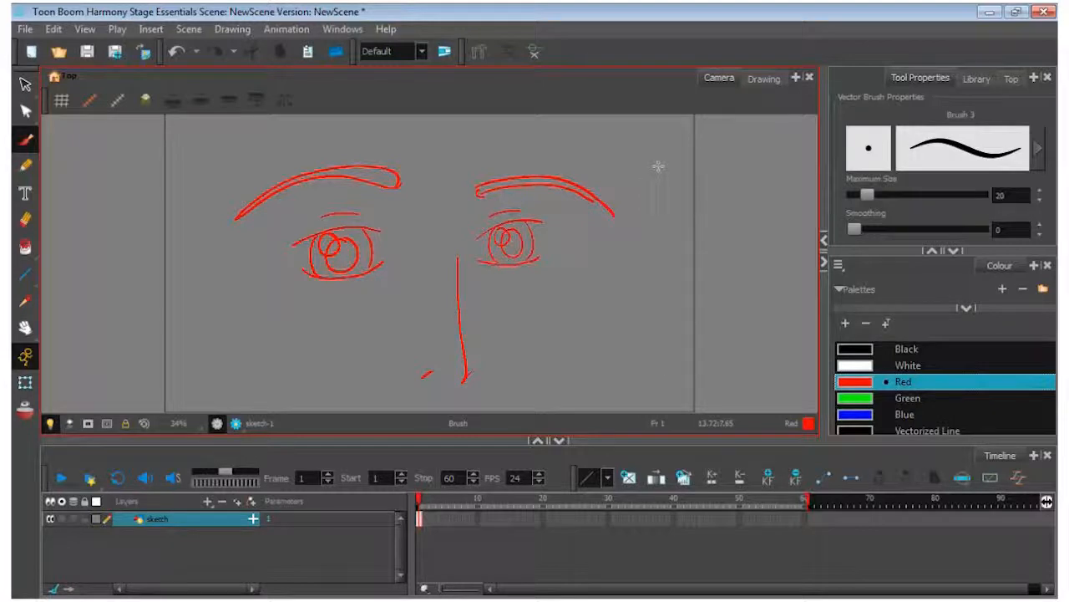
pyautogui.hotkey('ctrl', 'z')
pyautogui.hotkey('ctrl', 'z')
pyautogui.hotkey('ctrl', 'z')
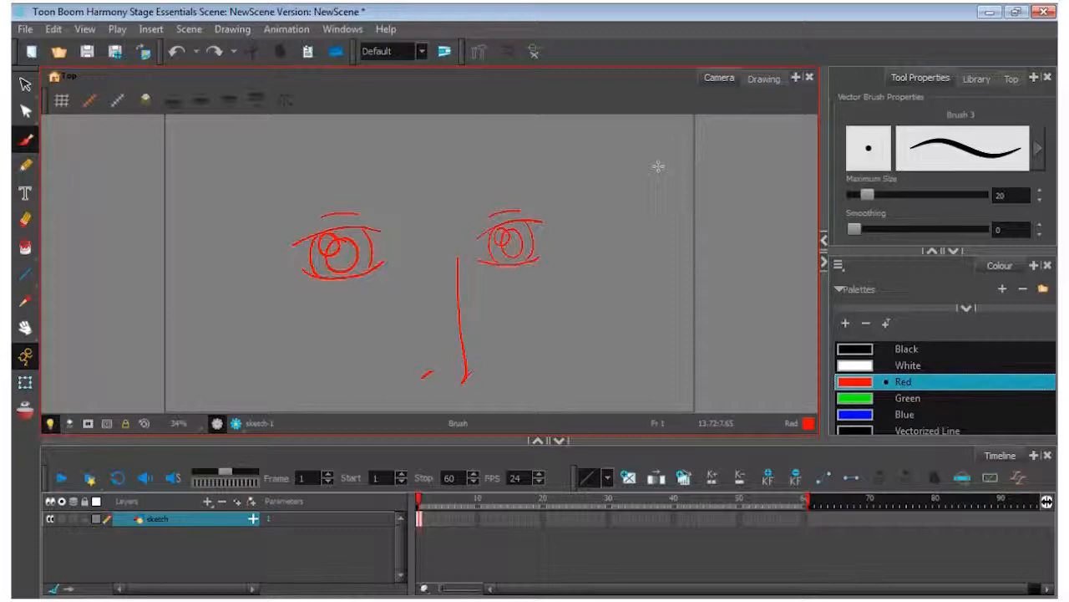
# Draw an arched, double-lined eyebrow above each eye, with the inner ends curving down towards the nose
pyautogui.moveTo(574, 194); pyautogui.dragTo(459, 206)
pyautogui.moveTo(574, 193); pyautogui.dragTo(498, 175)
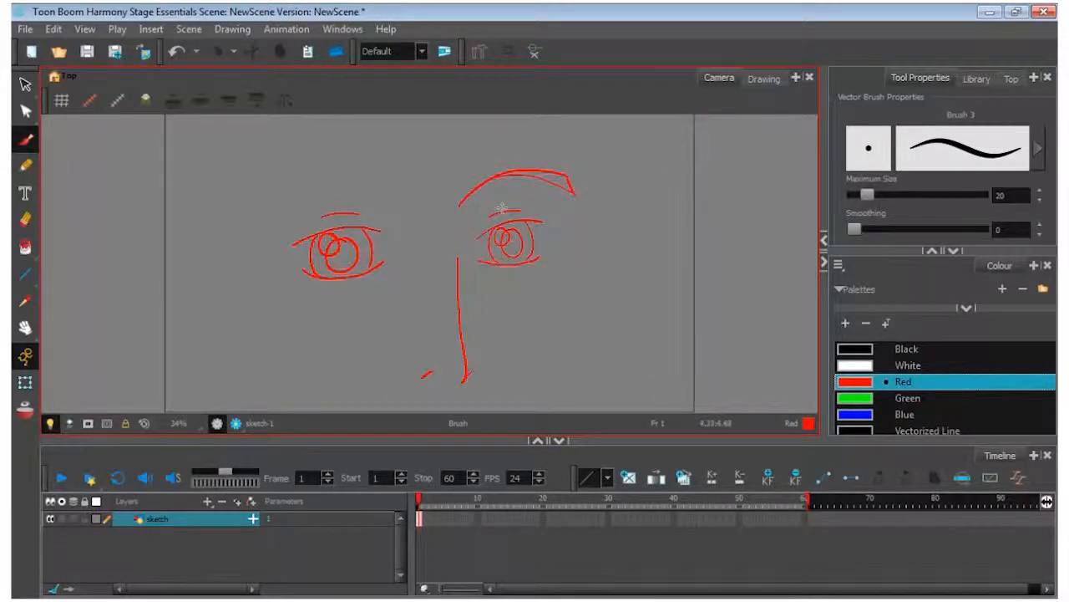
pyautogui.moveTo(277, 193)
pyautogui.mouseDown()
pyautogui.moveTo(307, 174)
pyautogui.moveTo(411, 214)
pyautogui.mouseUp()
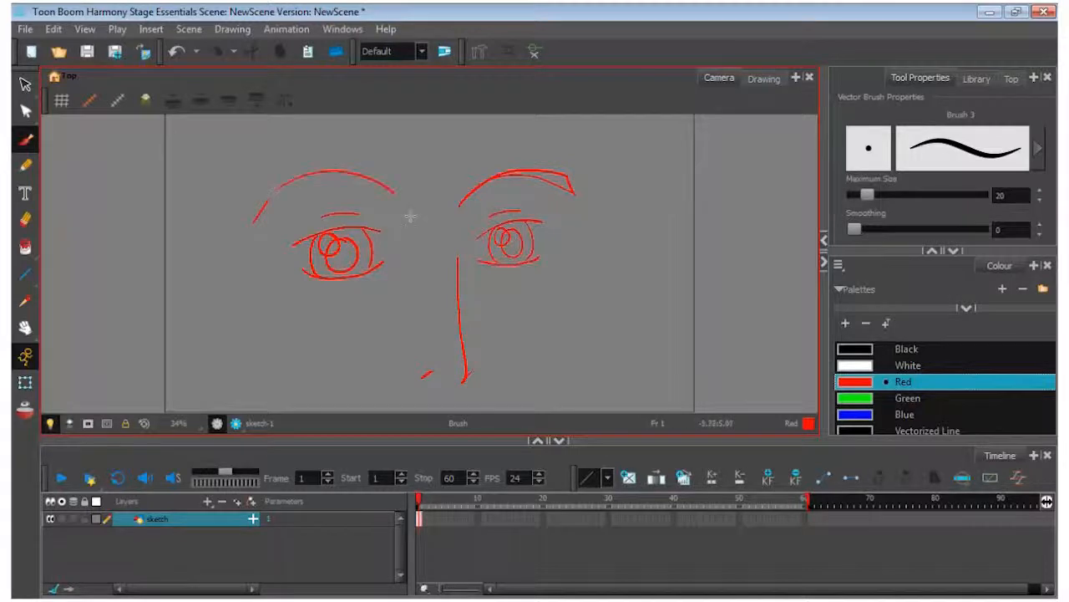
pyautogui.moveTo(256, 219); pyautogui.dragTo(390, 198)
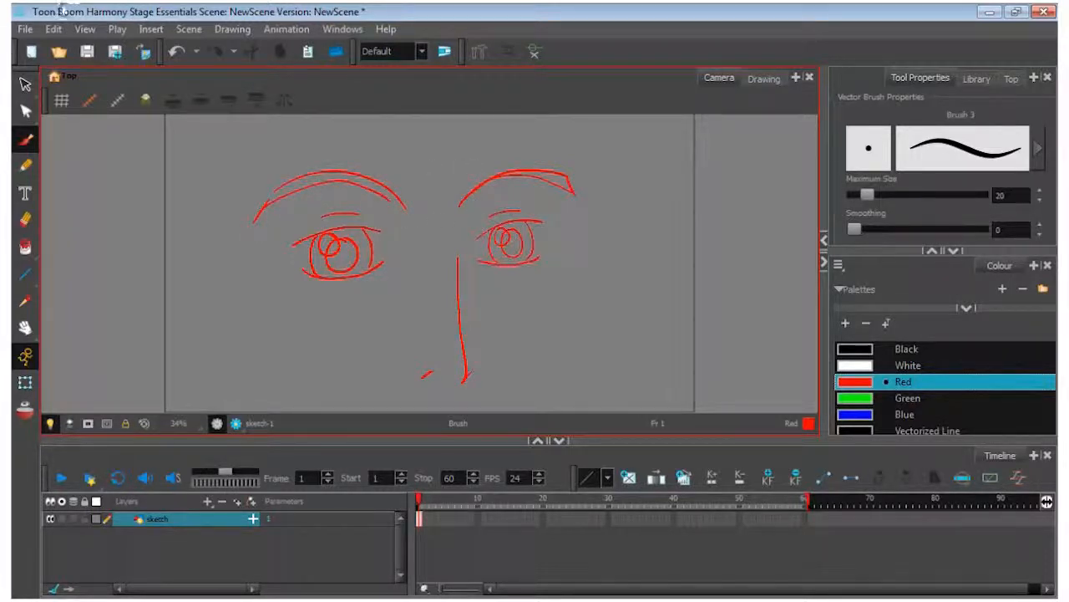
# Select all the facial features, scale them down proportionally and shift them towards the middle of the camera frame
pyautogui.click(25, 325)
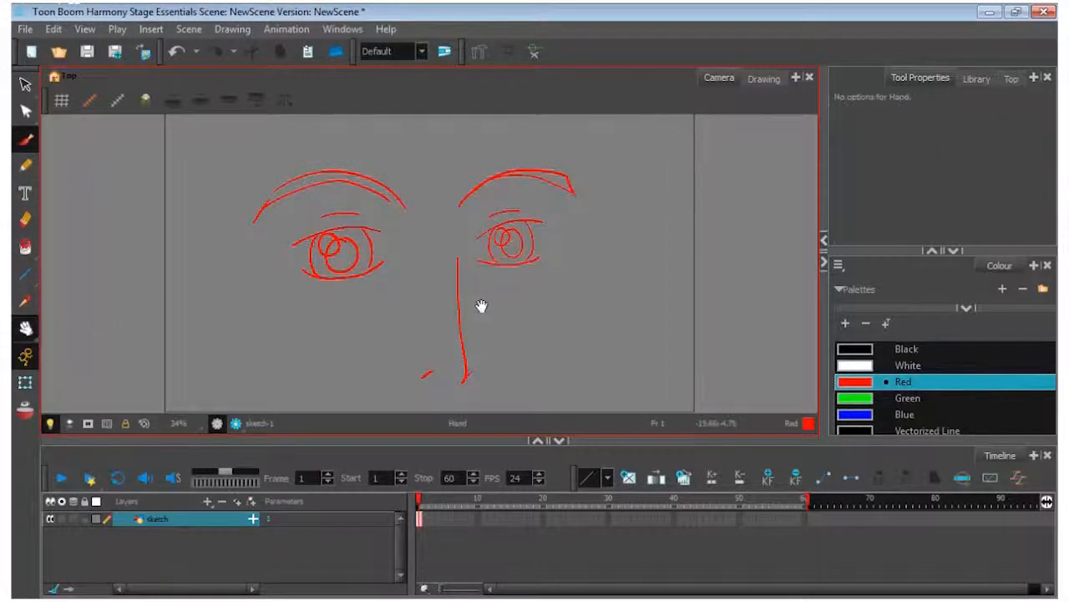
pyautogui.moveTo(437, 256); pyautogui.dragTo(442, 208)
pyautogui.scroll(-2, 442, 207)
pyautogui.scroll(-3, 442, 206)
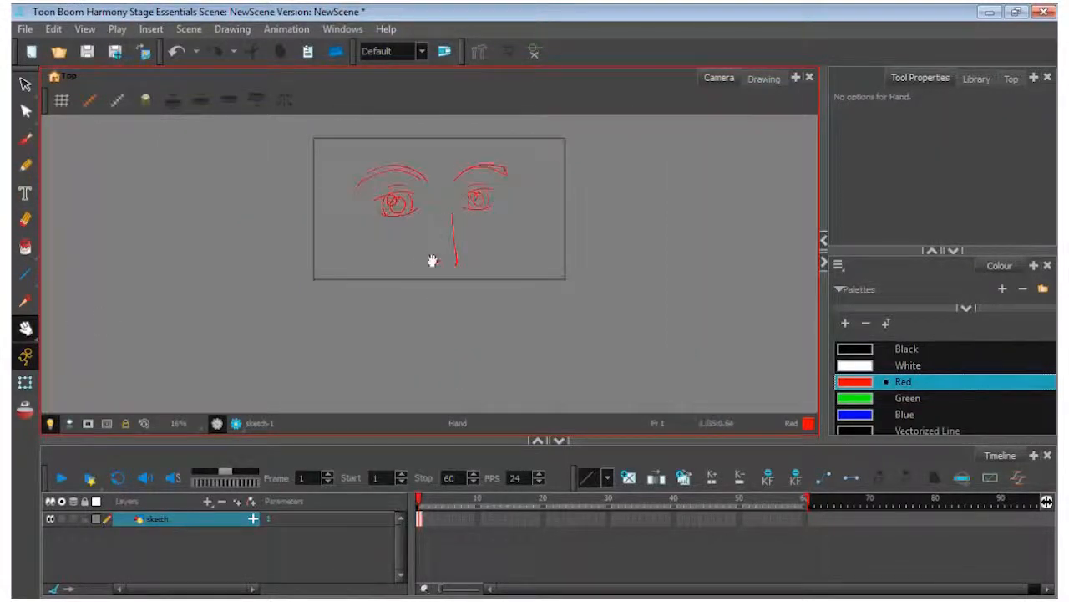
pyautogui.hotkey('ctrl', 'a')
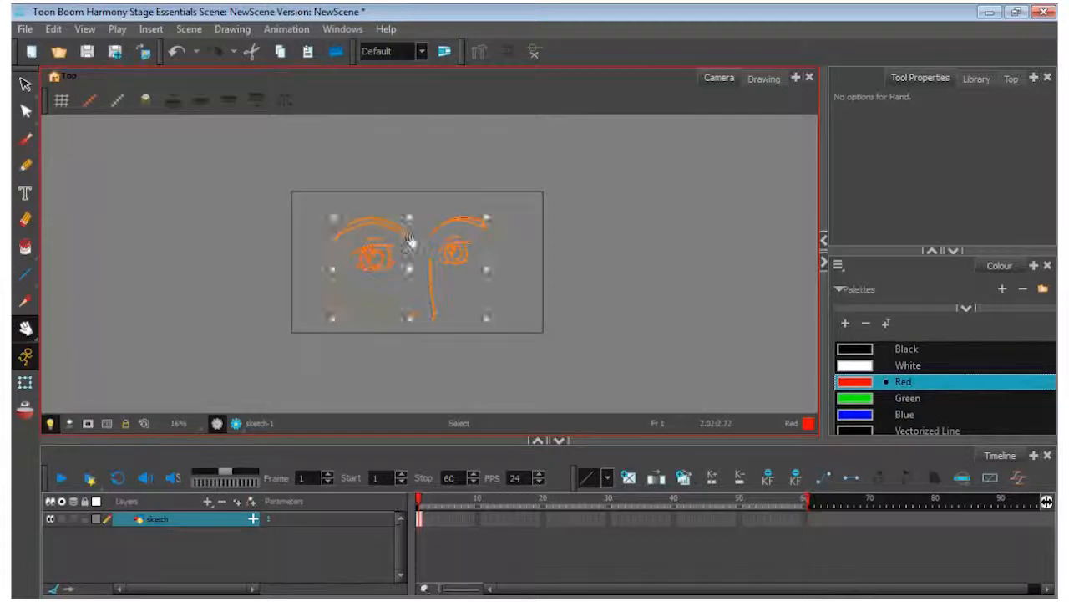
pyautogui.click(26, 87)
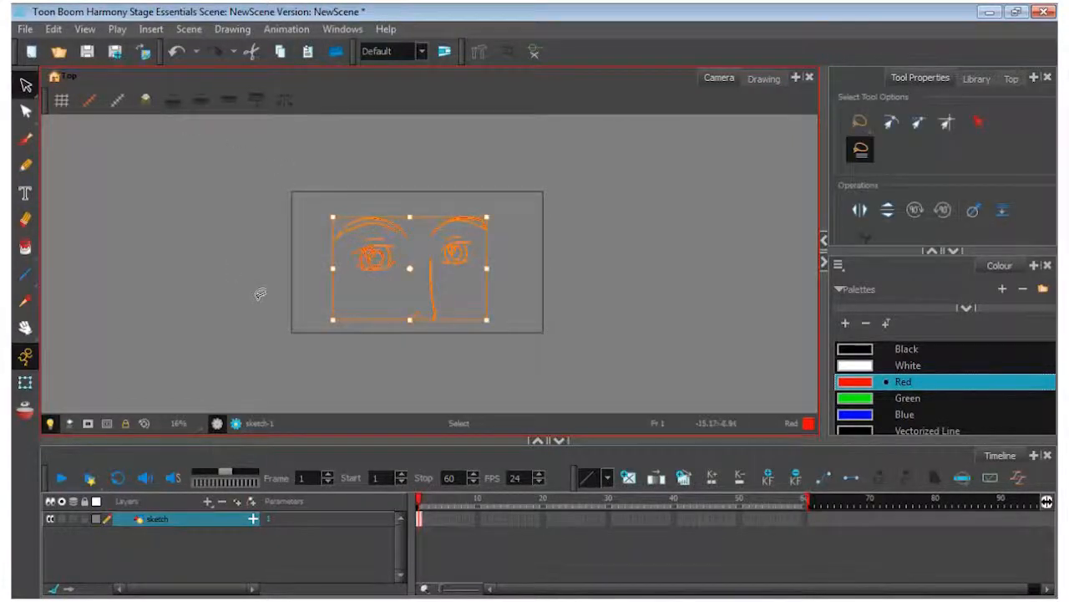
pyautogui.moveTo(334, 319); pyautogui.dragTo(383, 286)
pyautogui.moveTo(448, 268); pyautogui.dragTo(431, 283)
pyautogui.click(531, 292)
# Draw a nearly horizontal mouth line below the nose with the brush
pyautogui.click(25, 328)
pyautogui.scroll(4, 444, 294)
pyautogui.moveTo(354, 234)
pyautogui.mouseDown()
pyautogui.moveTo(367, 274)
pyautogui.moveTo(358, 282)
pyautogui.moveTo(372, 257)
pyautogui.mouseUp()
pyautogui.hotkey('alt', 'b')
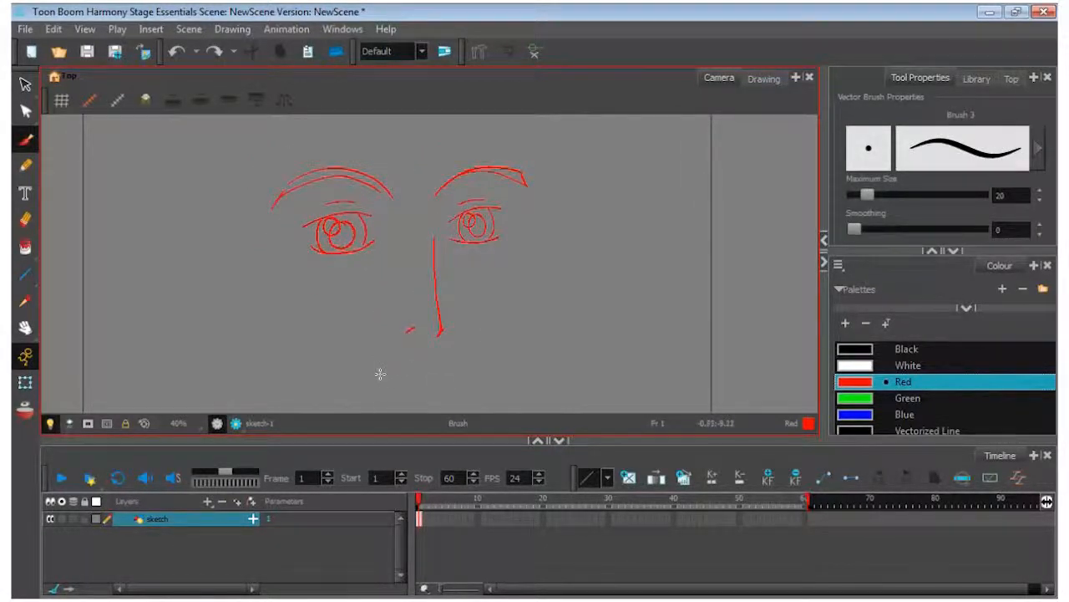
pyautogui.moveTo(372, 373); pyautogui.dragTo(450, 366)
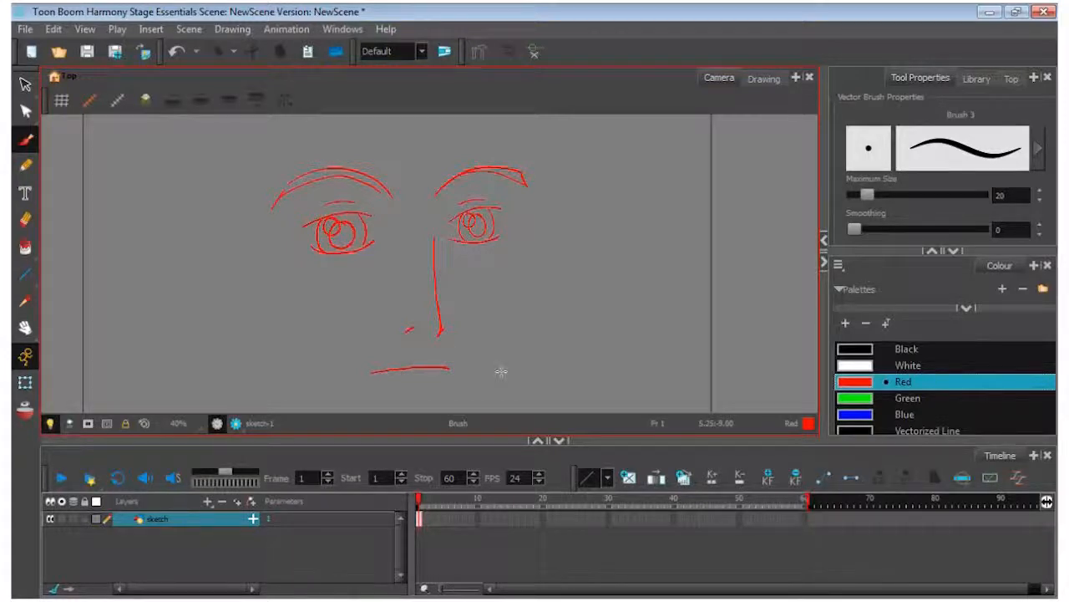
# Draw both sides of the jaw meeting at the chin, and add a short lower-lip mark below the mouth
pyautogui.click(25, 328)
pyautogui.scroll(-2, 448, 289)
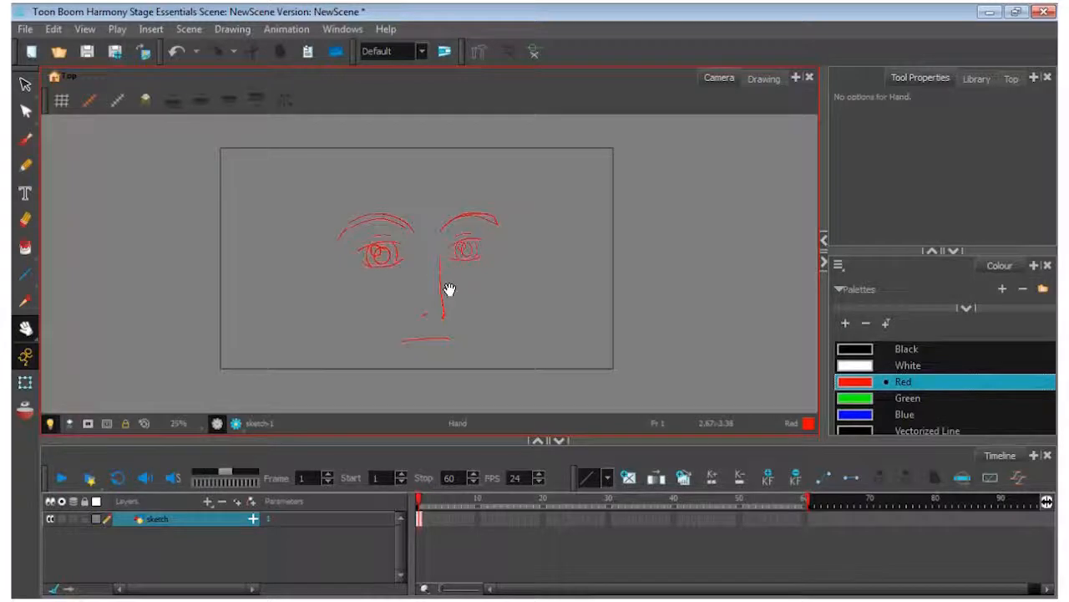
pyautogui.click(31, 139)
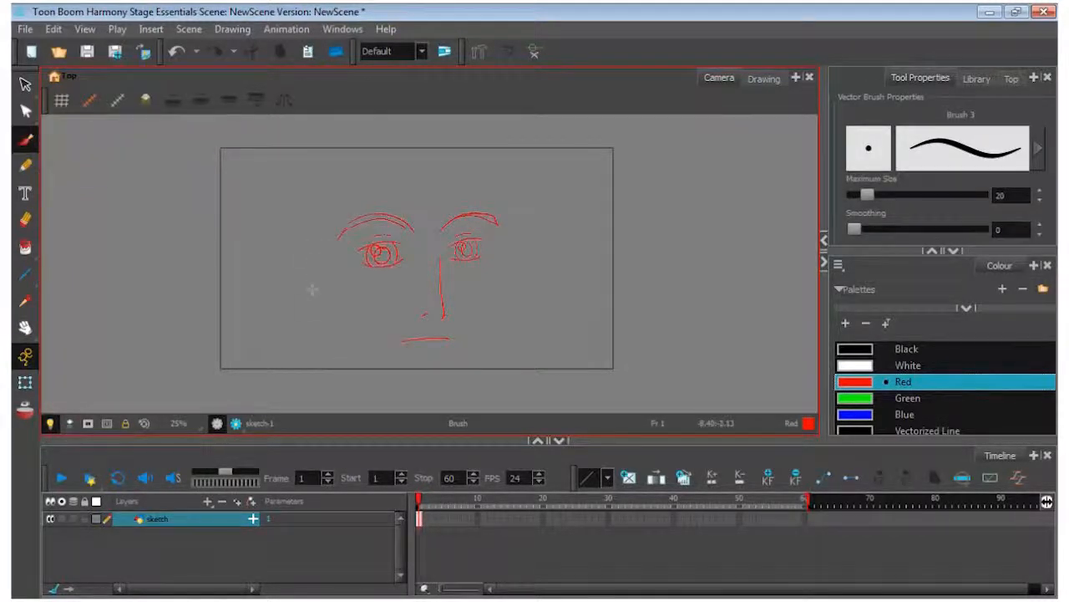
pyautogui.moveTo(317, 222)
pyautogui.mouseDown()
pyautogui.moveTo(334, 317)
pyautogui.moveTo(359, 357)
pyautogui.mouseUp()
pyautogui.moveTo(427, 390); pyautogui.dragTo(440, 382)
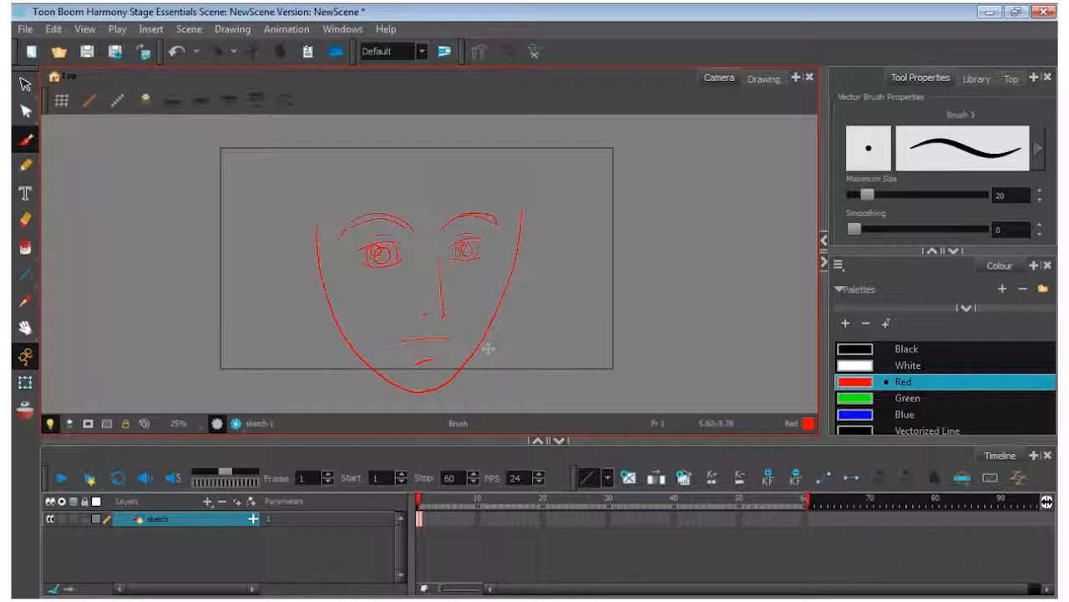
# Select both jaw strokes, narrow them slightly from each side and raise the chin a little
pyautogui.click(25, 328)
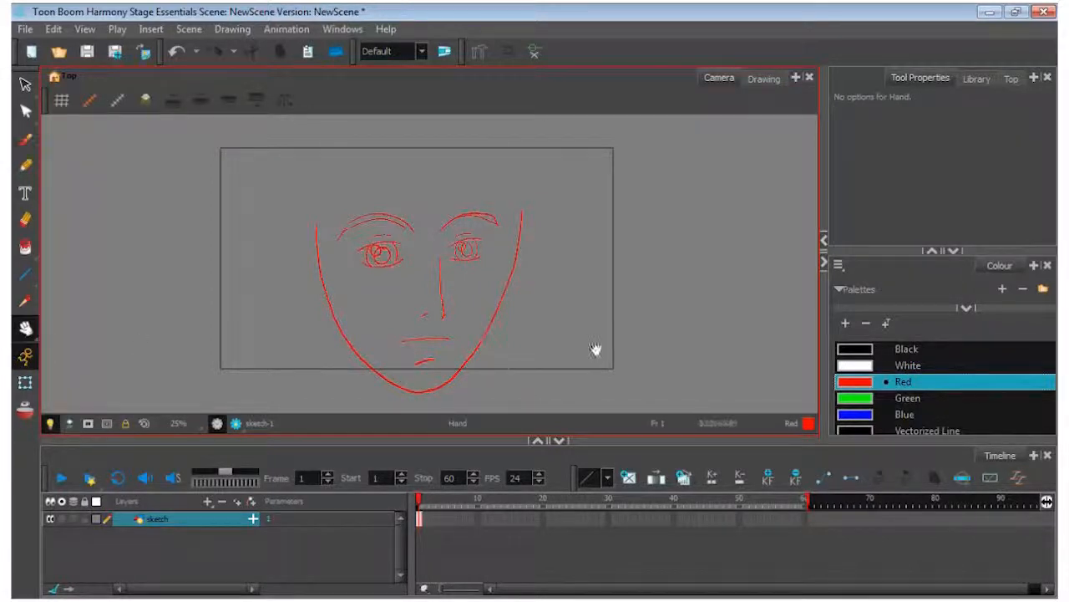
pyautogui.click(25, 84)
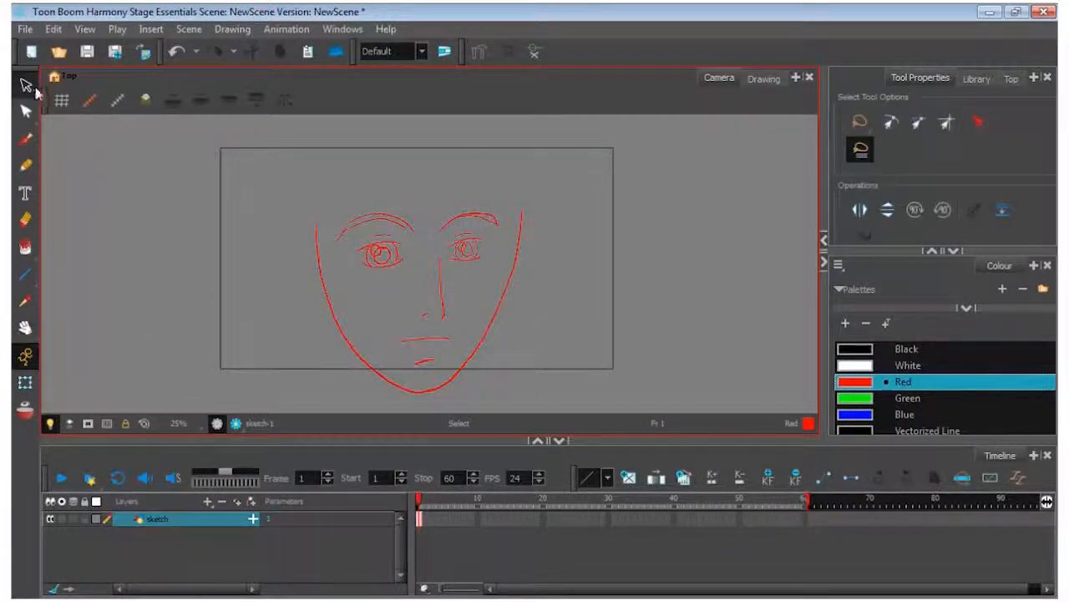
pyautogui.click(328, 249)
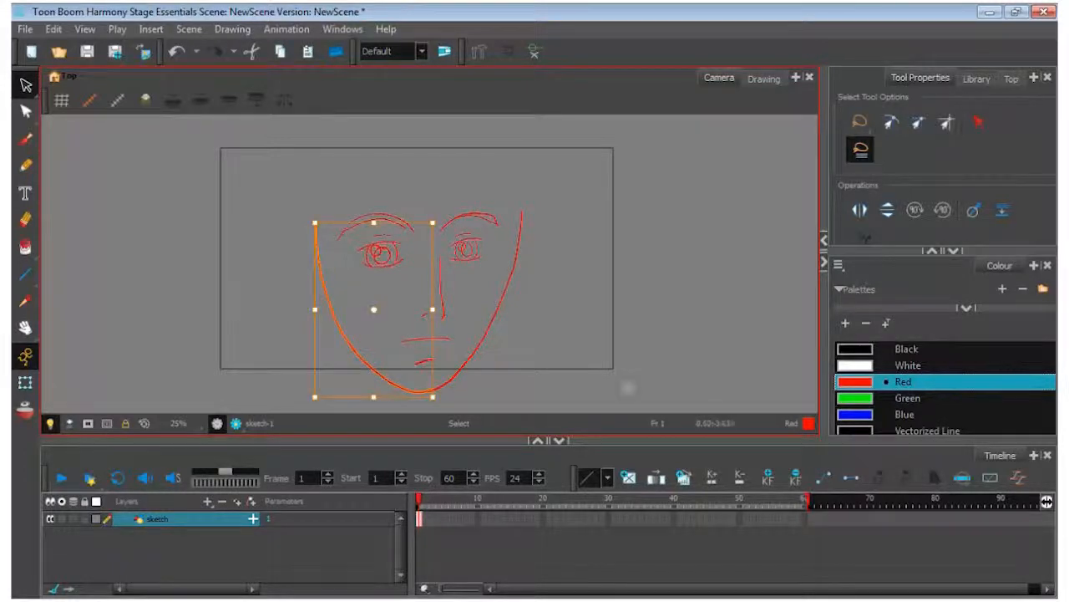
pyautogui.keyDown('shift'); pyautogui.click(500, 298); pyautogui.keyUp('shift')
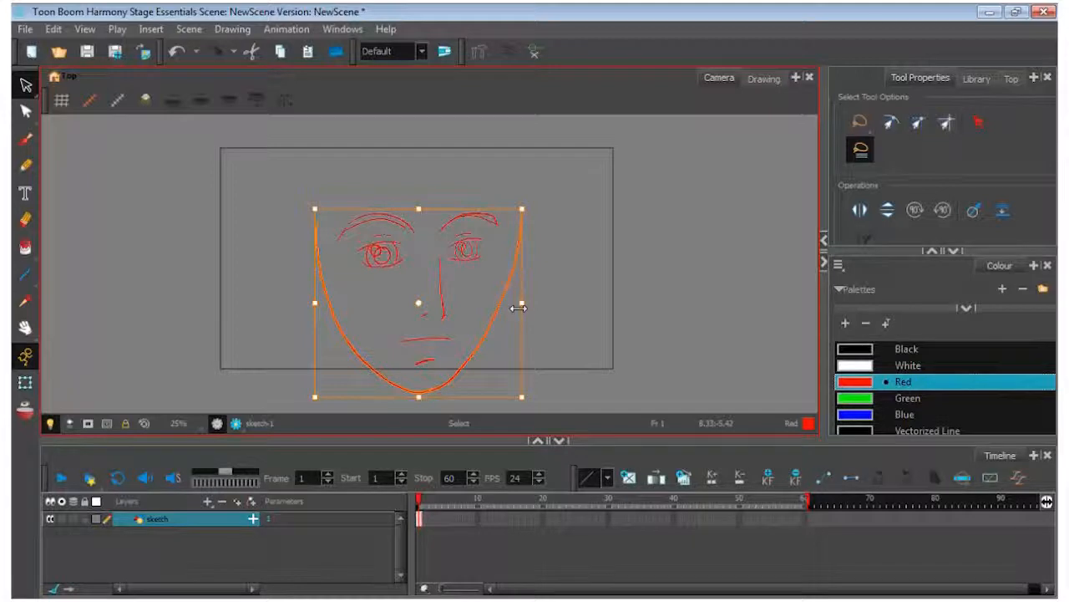
pyautogui.moveTo(518, 308); pyautogui.dragTo(508, 308)
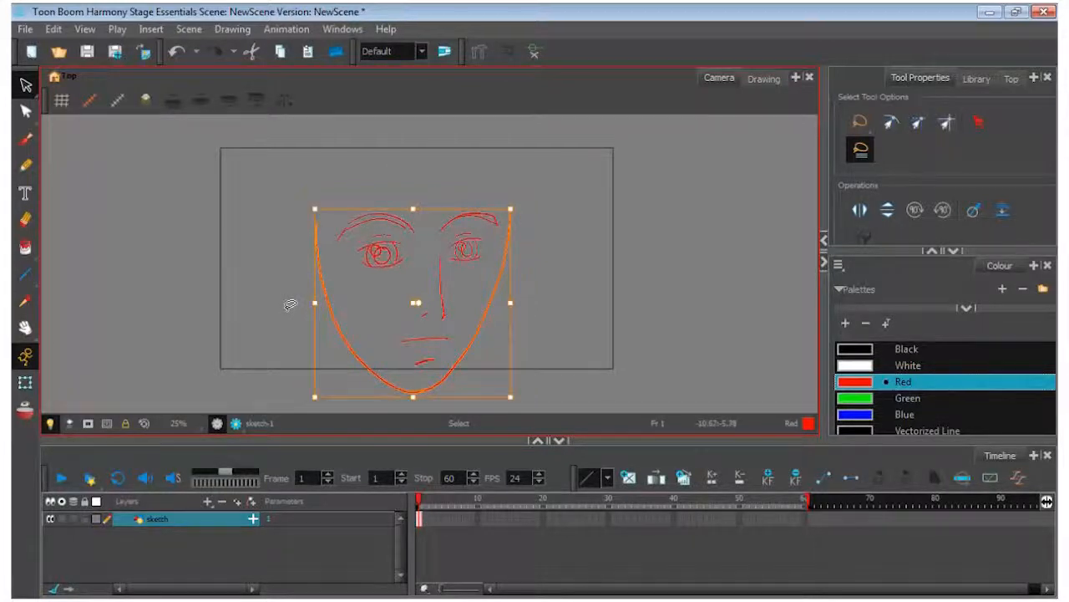
pyautogui.moveTo(314, 304); pyautogui.dragTo(323, 308)
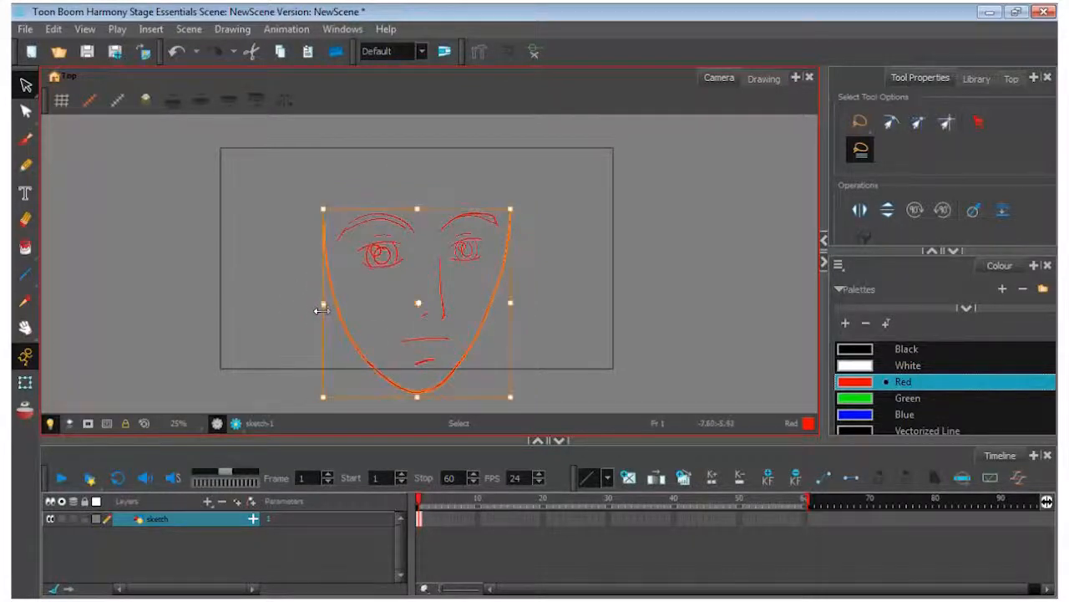
pyautogui.moveTo(416, 396); pyautogui.dragTo(418, 387)
# Rotate the short lower-lip stroke until it is level
pyautogui.click(438, 370)
pyautogui.click(433, 360)
pyautogui.moveTo(431, 362)
pyautogui.mouseDown()
pyautogui.moveTo(436, 345)
pyautogui.moveTo(433, 357)
pyautogui.mouseUp()
# Move the lower-lip stroke up closer to the mouth line
pyautogui.click(25, 328)
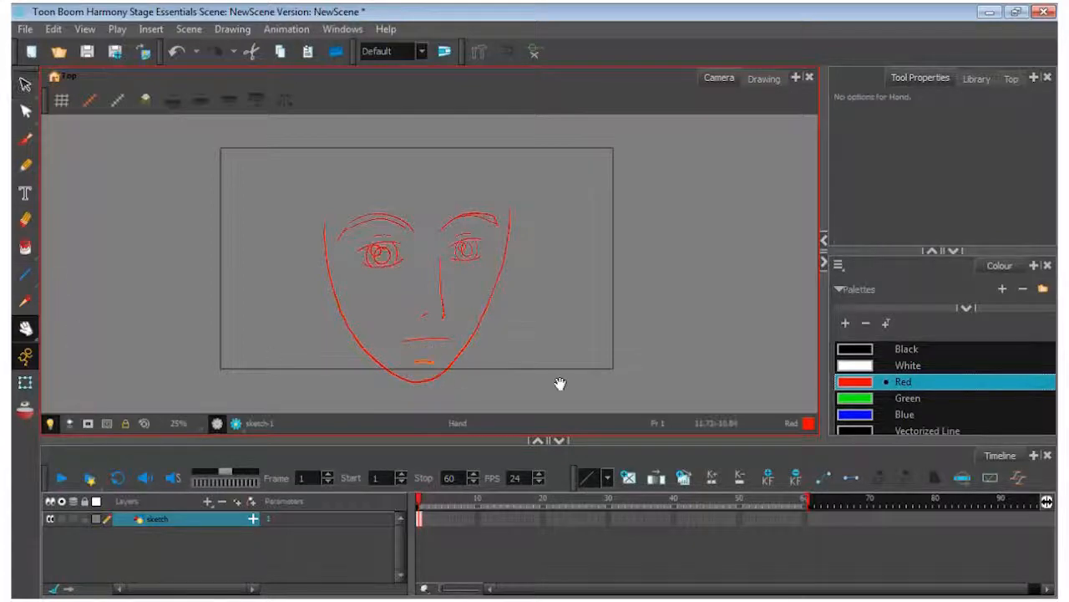
pyautogui.scroll(2, 481, 372)
pyautogui.rightClick(390, 349)
pyautogui.press('Escape')
pyautogui.click(25, 84)
pyautogui.click(392, 355)
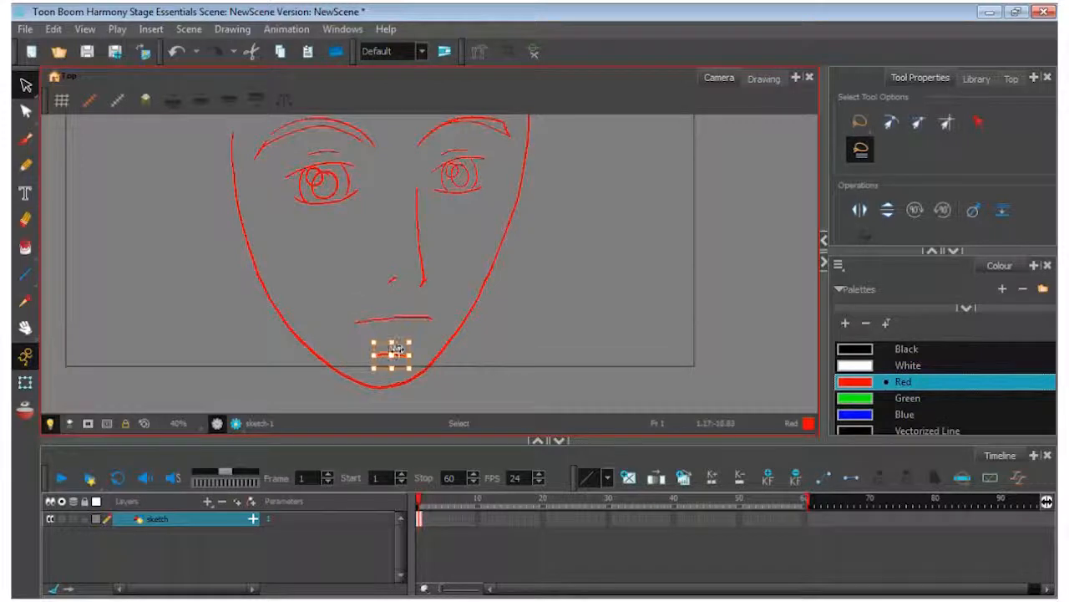
pyautogui.click(401, 336)
pyautogui.click(394, 356)
pyautogui.click(401, 337)
pyautogui.moveTo(399, 339); pyautogui.dragTo(395, 346)
pyautogui.click(558, 334)
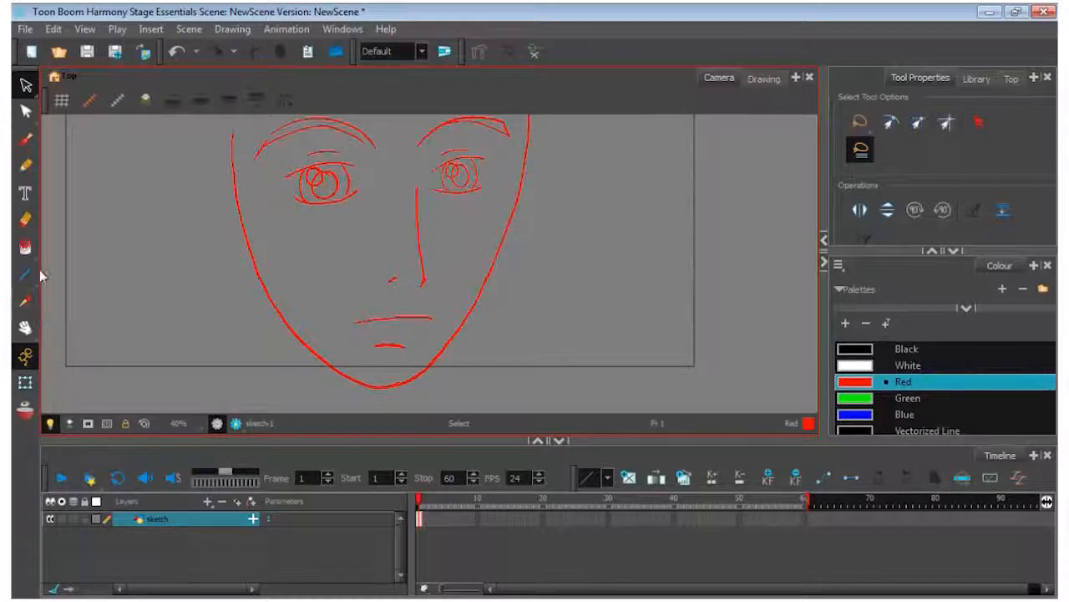
# Draw an ear on each side of the head with the brush, including the inner ear folds
pyautogui.click(25, 328)
pyautogui.scroll(-2, 426, 274)
pyautogui.scroll(-2, 425, 273)
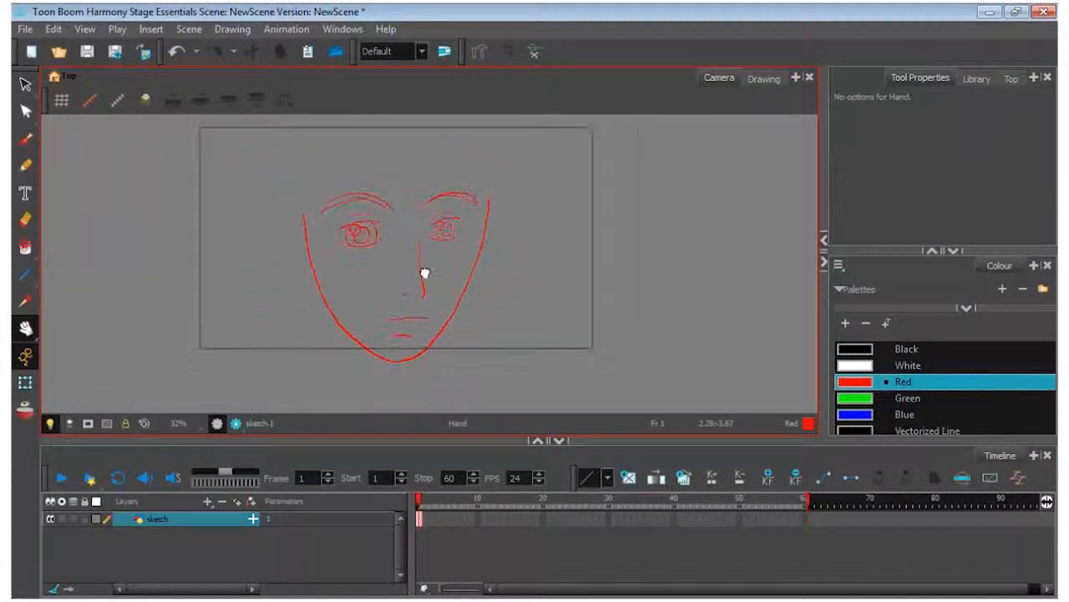
pyautogui.click(25, 142)
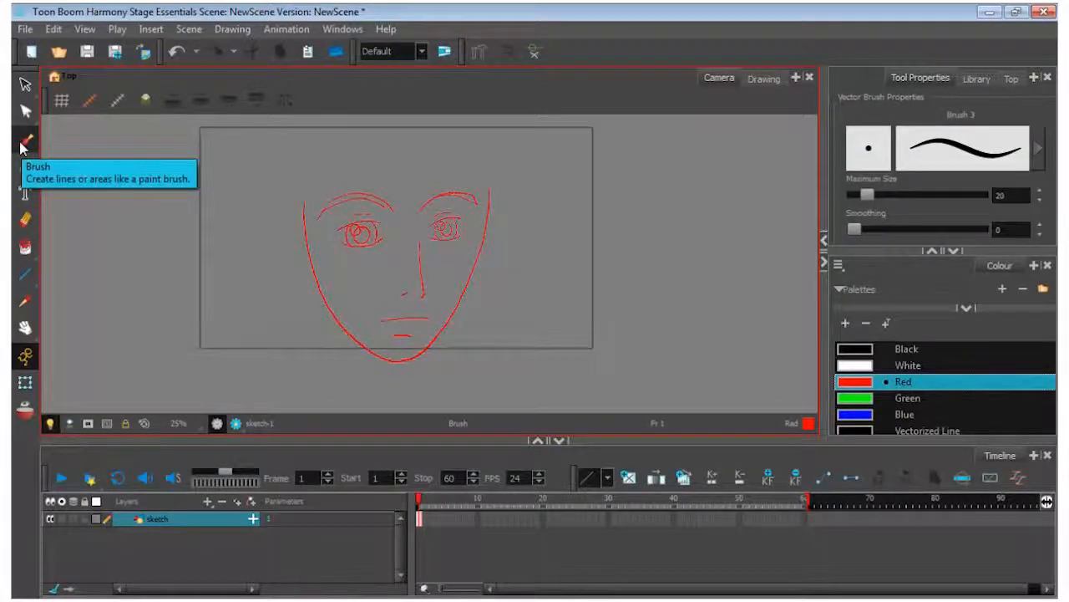
pyautogui.moveTo(490, 204)
pyautogui.mouseDown()
pyautogui.moveTo(498, 196)
pyautogui.moveTo(501, 224)
pyautogui.moveTo(475, 264)
pyautogui.moveTo(487, 242)
pyautogui.mouseUp()
pyautogui.moveTo(307, 203)
pyautogui.mouseDown()
pyautogui.moveTo(277, 197)
pyautogui.moveTo(285, 251)
pyautogui.moveTo(309, 269)
pyautogui.moveTo(294, 216)
pyautogui.moveTo(307, 250)
pyautogui.mouseUp()
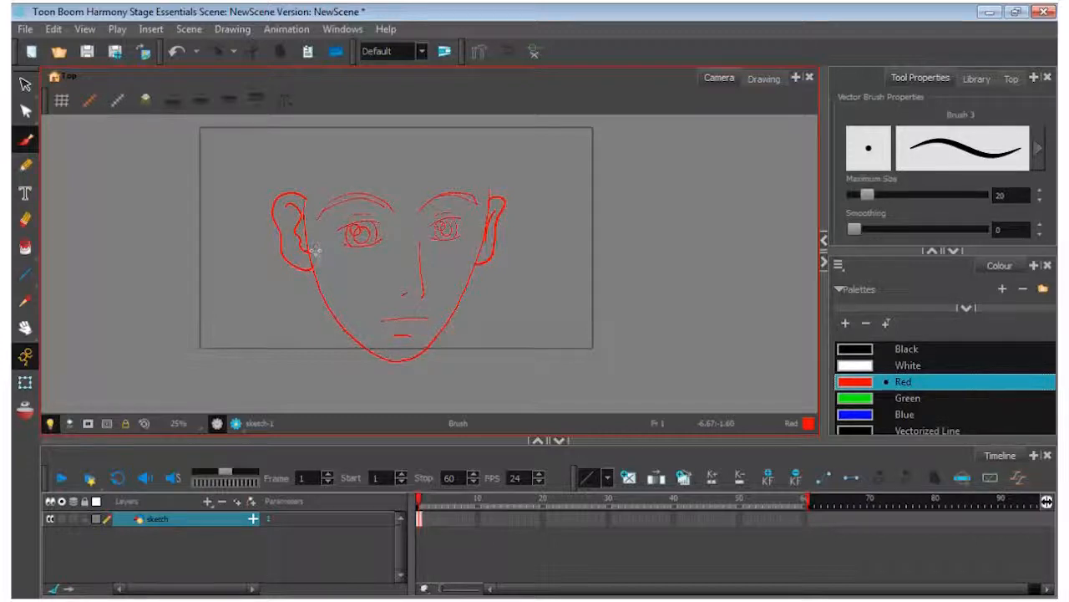
# Draw the rounded top of the skull as an arc from one ear to the other
pyautogui.click(25, 328)
pyautogui.moveTo(427, 234); pyautogui.dragTo(395, 302)
pyautogui.hotkey('alt', 'b')
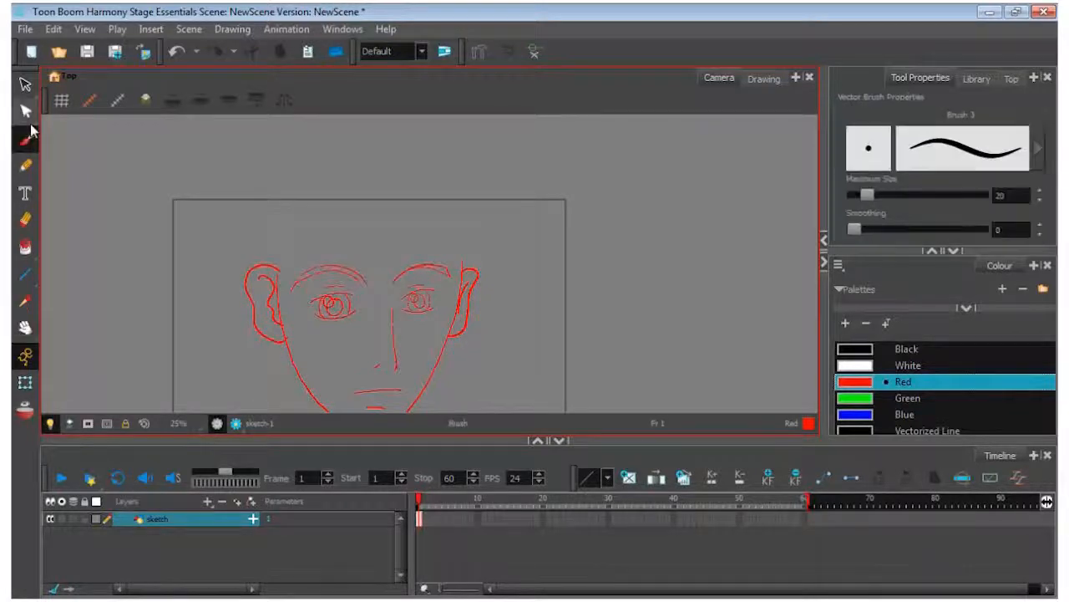
pyautogui.moveTo(265, 257)
pyautogui.mouseDown()
pyautogui.moveTo(295, 201)
pyautogui.moveTo(399, 154)
pyautogui.moveTo(441, 184)
pyautogui.moveTo(460, 221)
pyautogui.moveTo(465, 269)
pyautogui.mouseUp()
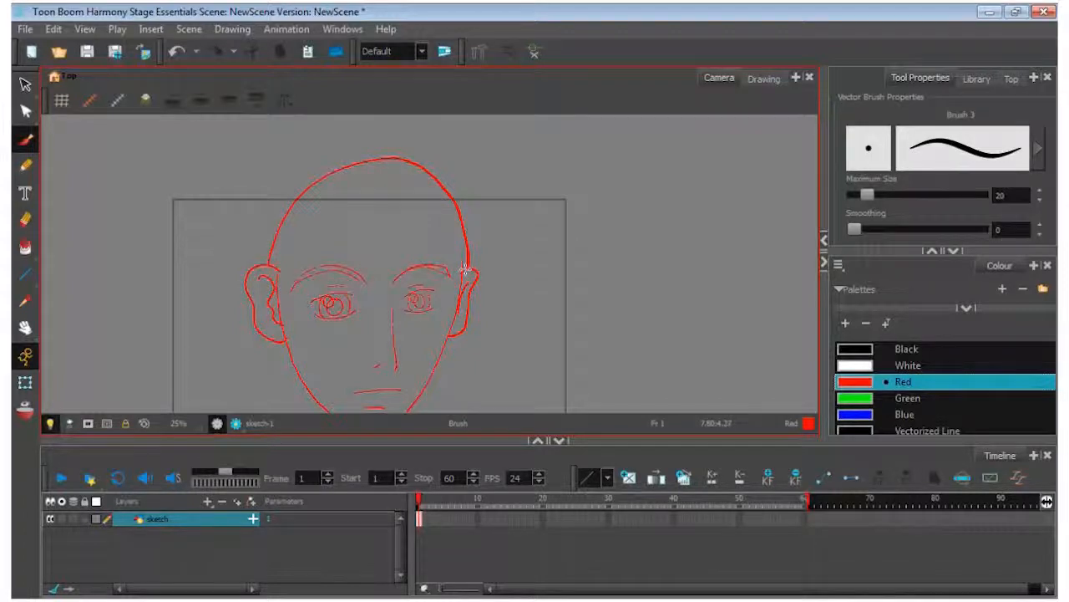
# Skew the skull arc slightly to the left to even out its shape, and narrow it to meet the ears
pyautogui.click(25, 84)
pyautogui.click(441, 174)
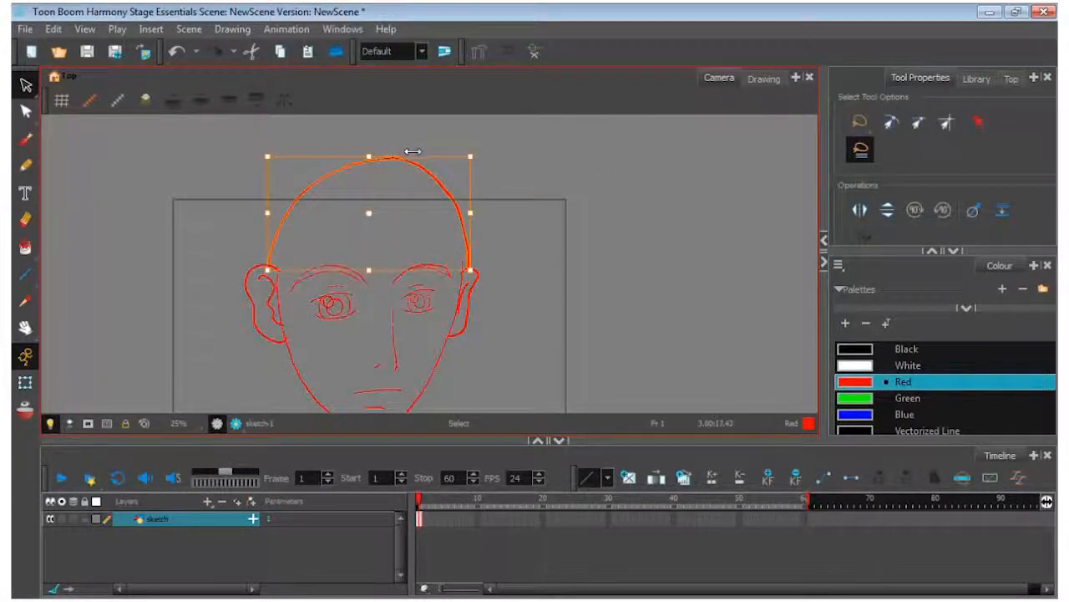
pyautogui.moveTo(406, 152); pyautogui.dragTo(394, 159)
pyautogui.click(627, 203)
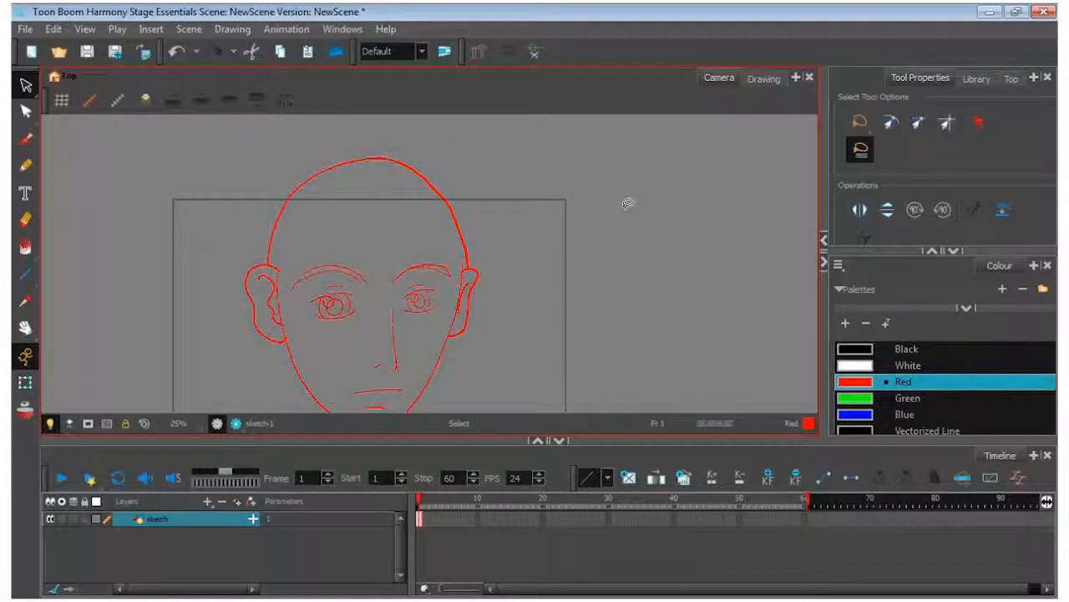
pyautogui.click(458, 211)
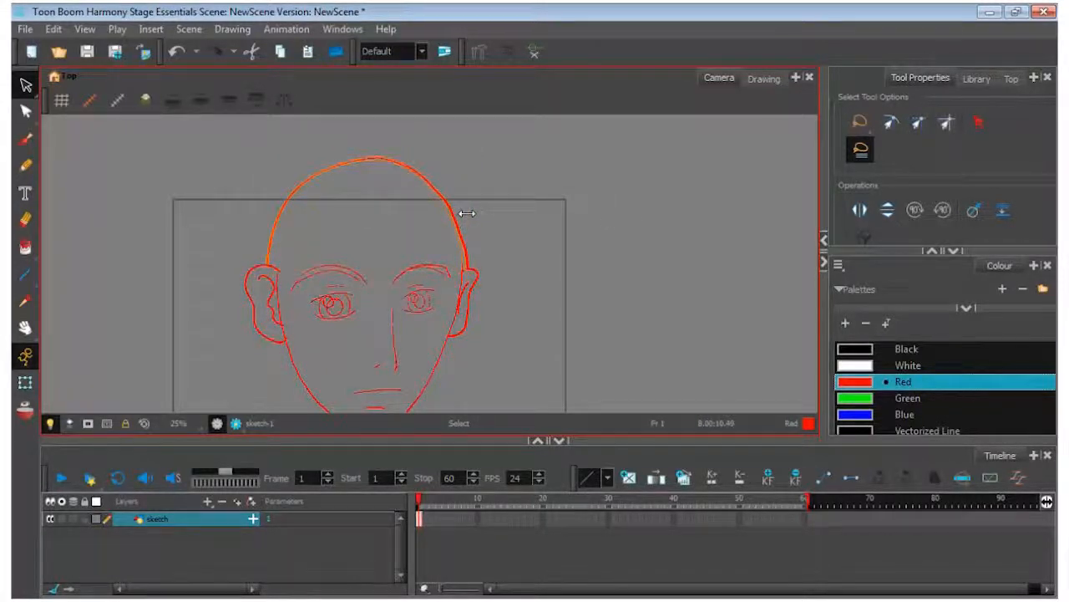
pyautogui.moveTo(265, 213); pyautogui.dragTo(269, 214)
pyautogui.click(564, 231)
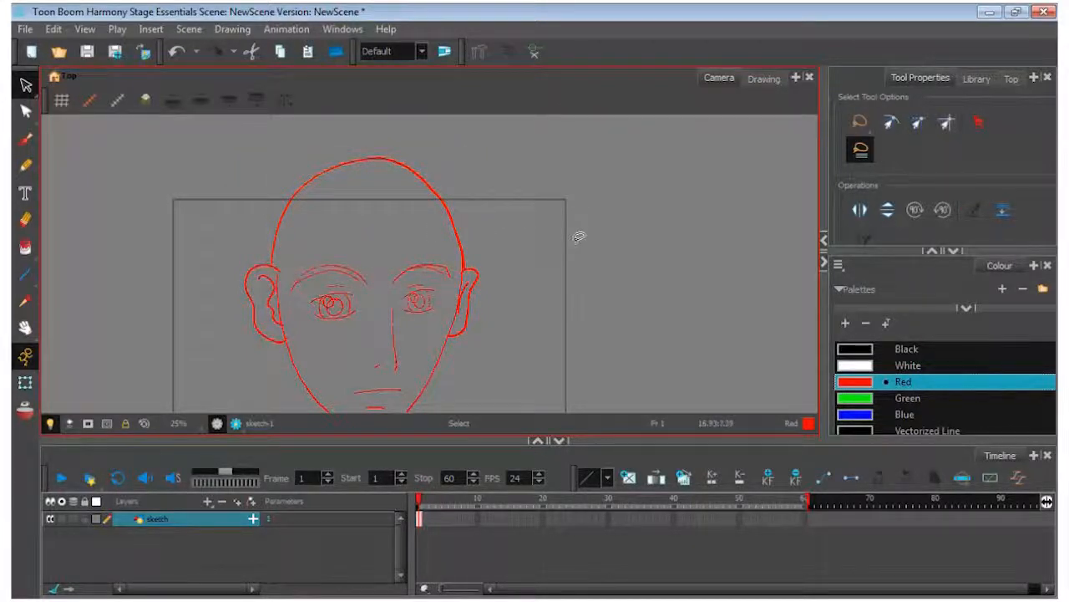
# Select the whole head sketch and scale it down proportionally until it fits inside the camera frame
pyautogui.hotkey('ctrl', 'a')
pyautogui.moveTo(487, 159)
pyautogui.mouseDown()
pyautogui.moveTo(422, 226)
pyautogui.moveTo(446, 248)
pyautogui.mouseUp()
pyautogui.scroll(-1, 447, 253)
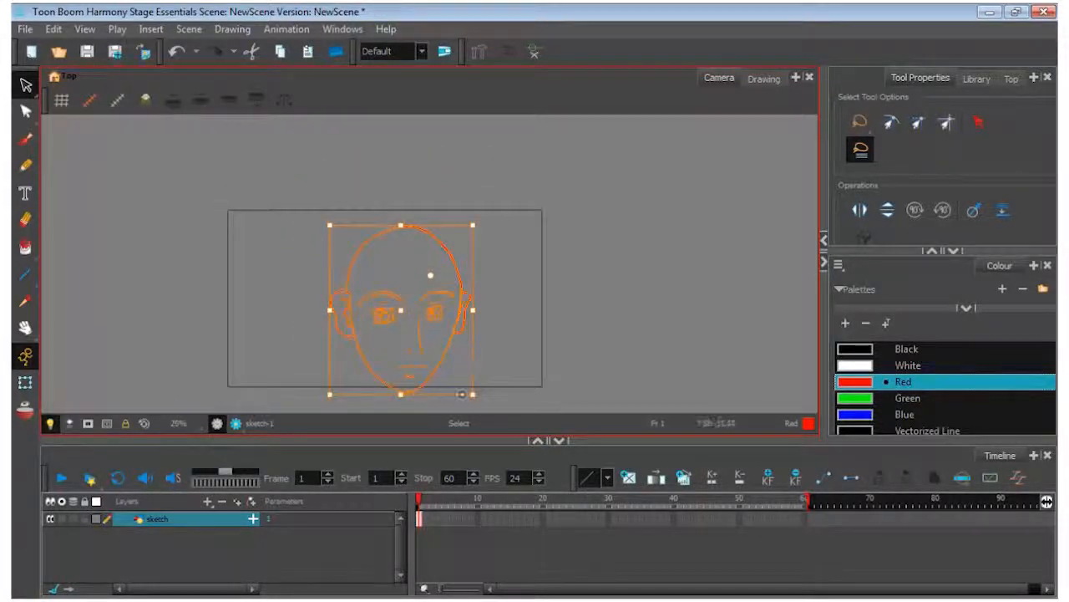
pyautogui.moveTo(468, 392); pyautogui.dragTo(447, 365)
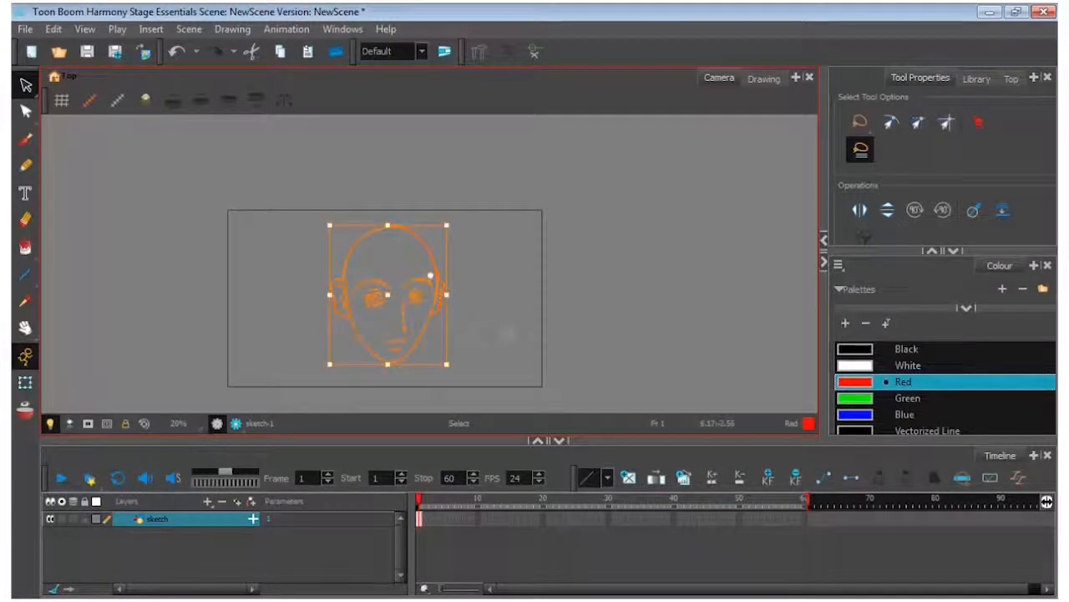
pyautogui.click(564, 303)
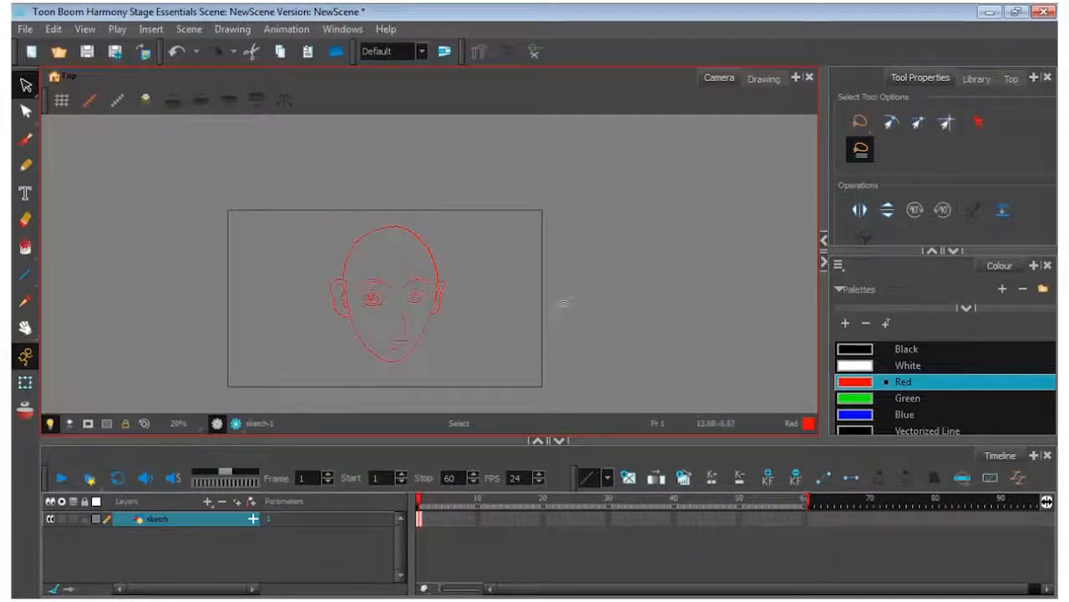
# Lock the sketch layer in the timeline
pyautogui.click(25, 328)
pyautogui.scroll(3, 432, 296)
pyautogui.moveTo(353, 329)
pyautogui.mouseDown()
pyautogui.moveTo(395, 295)
pyautogui.moveTo(395, 304)
pyautogui.mouseUp()
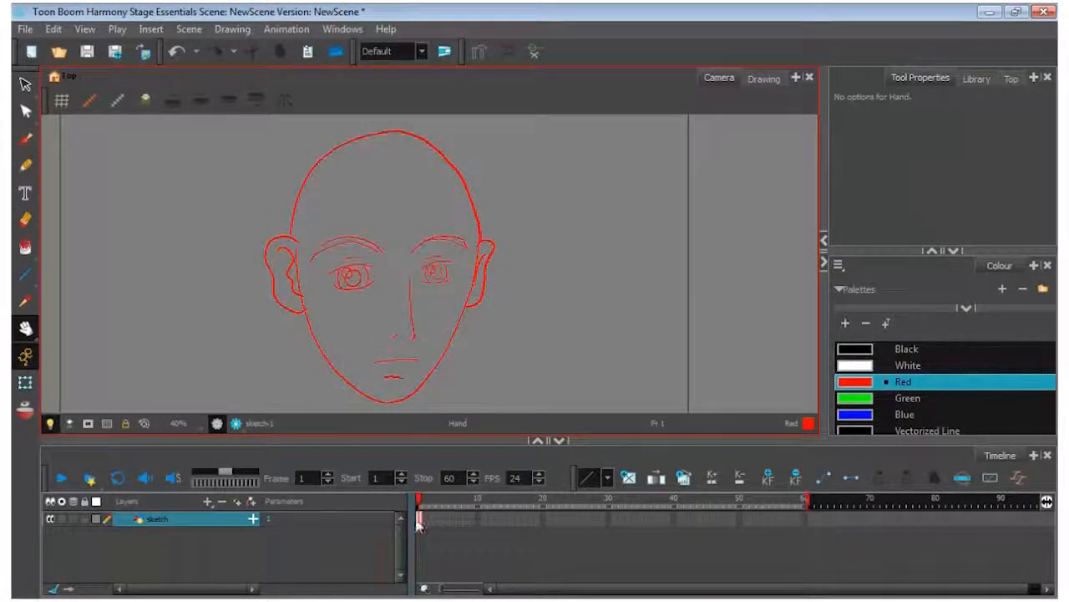
pyautogui.click(85, 519)
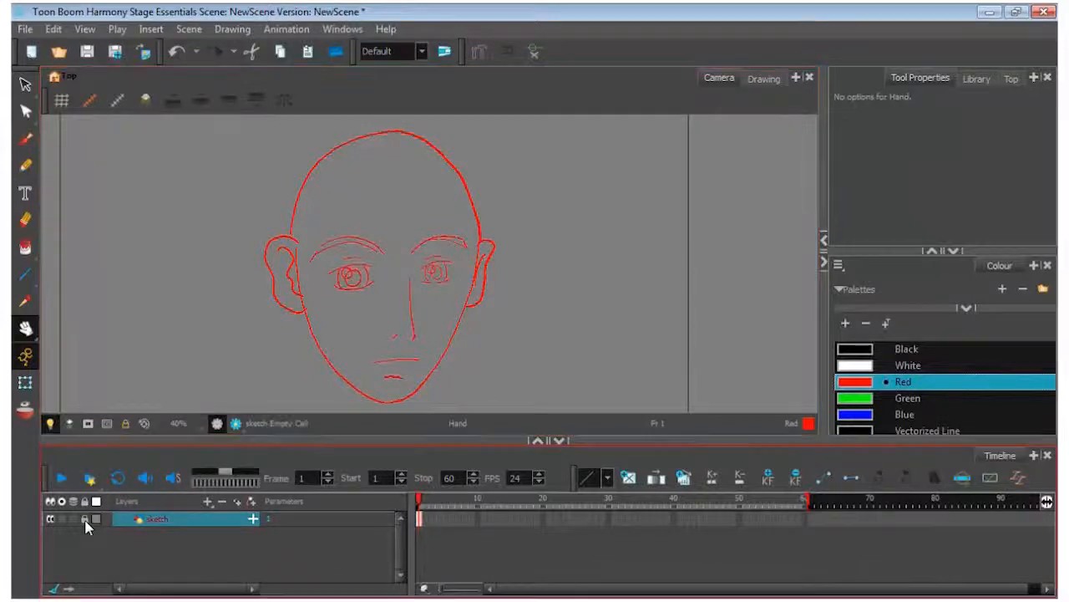
# Add a new drawing layer named "refined" to the timeline
pyautogui.click(207, 503)
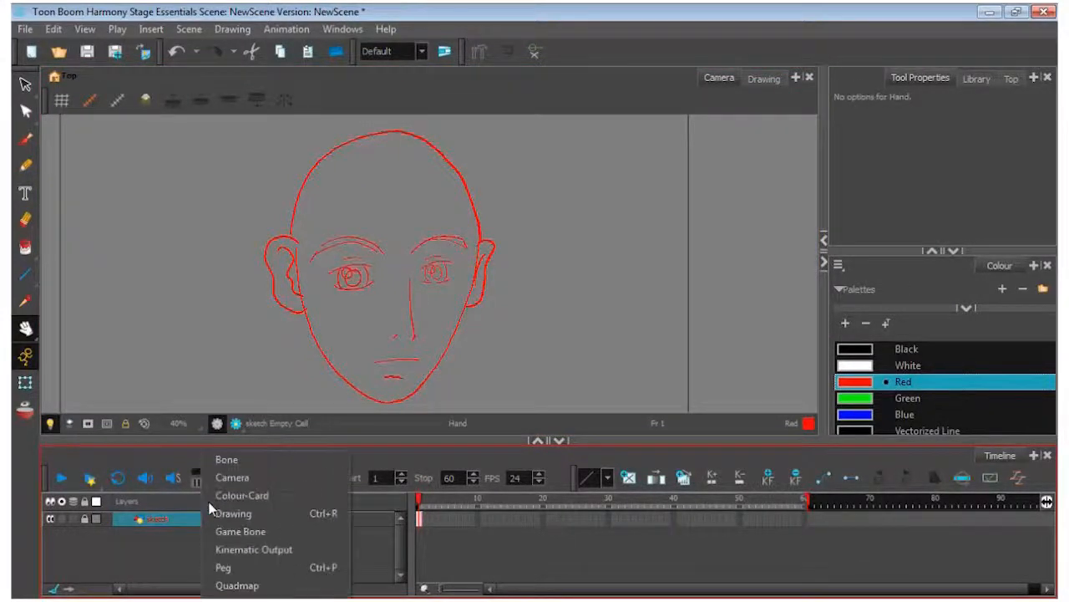
pyautogui.click(225, 513)
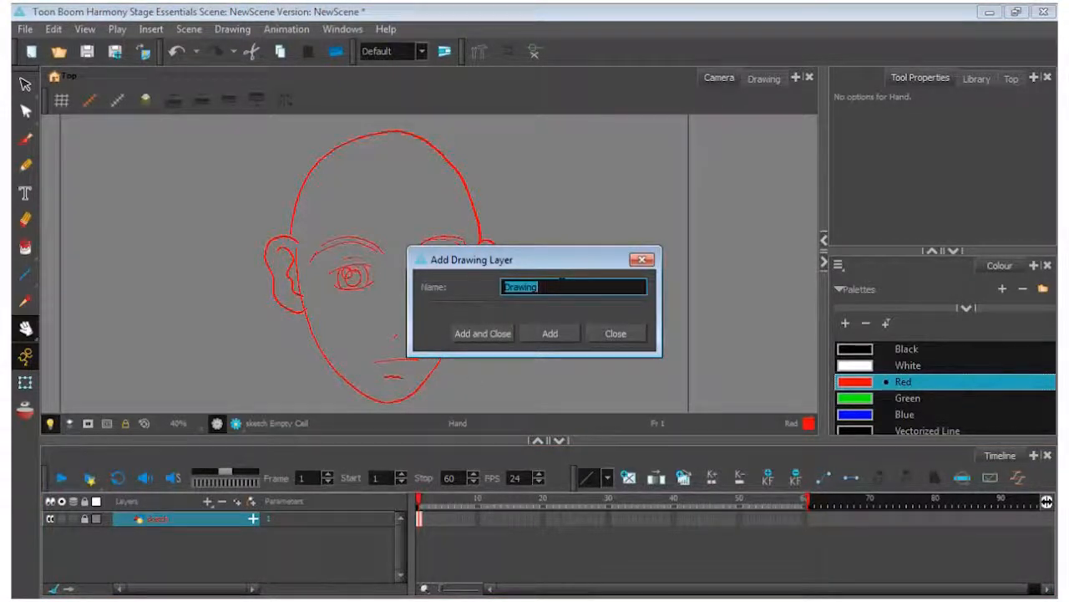
pyautogui.write('refl')
pyautogui.write('ned')
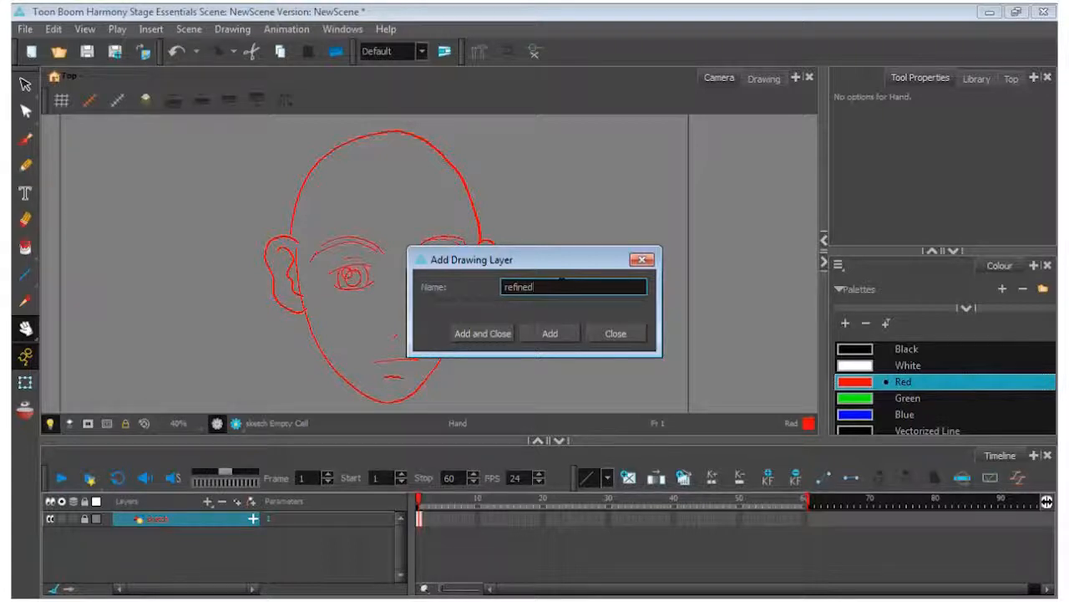
pyautogui.click(480, 337)
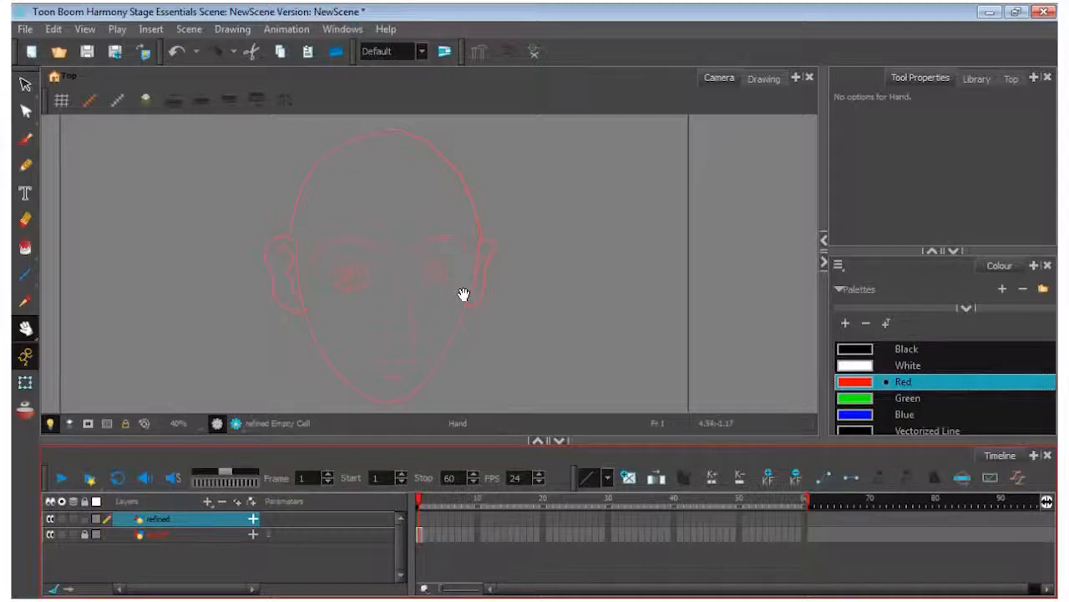
# Choose Black as the drawing colour and set the brush's maximum size to 11.4
pyautogui.click(919, 351)
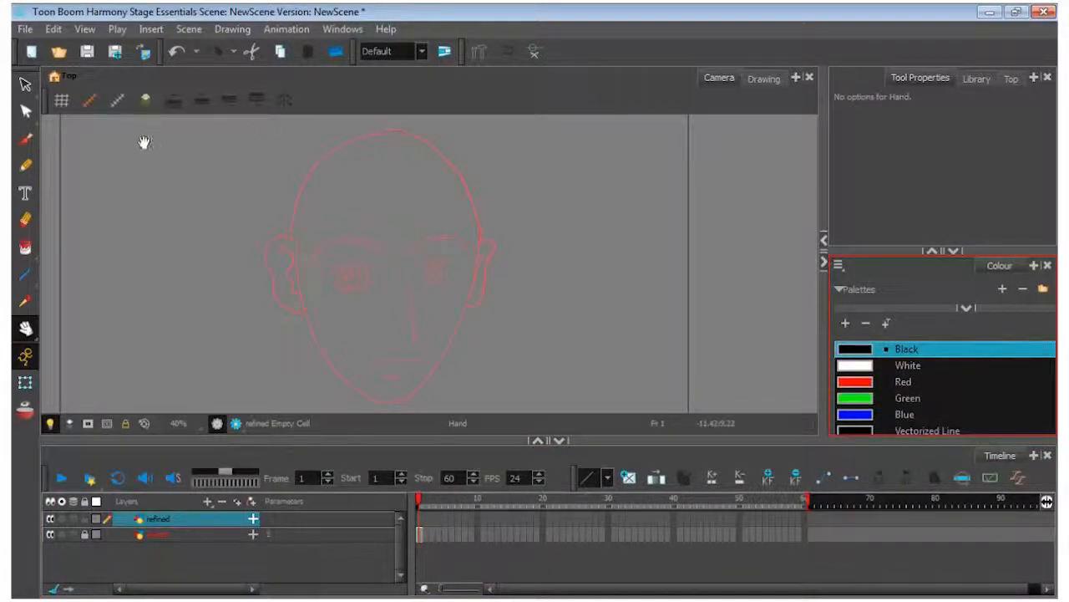
pyautogui.click(26, 140)
pyautogui.moveTo(867, 195); pyautogui.dragTo(864, 195)
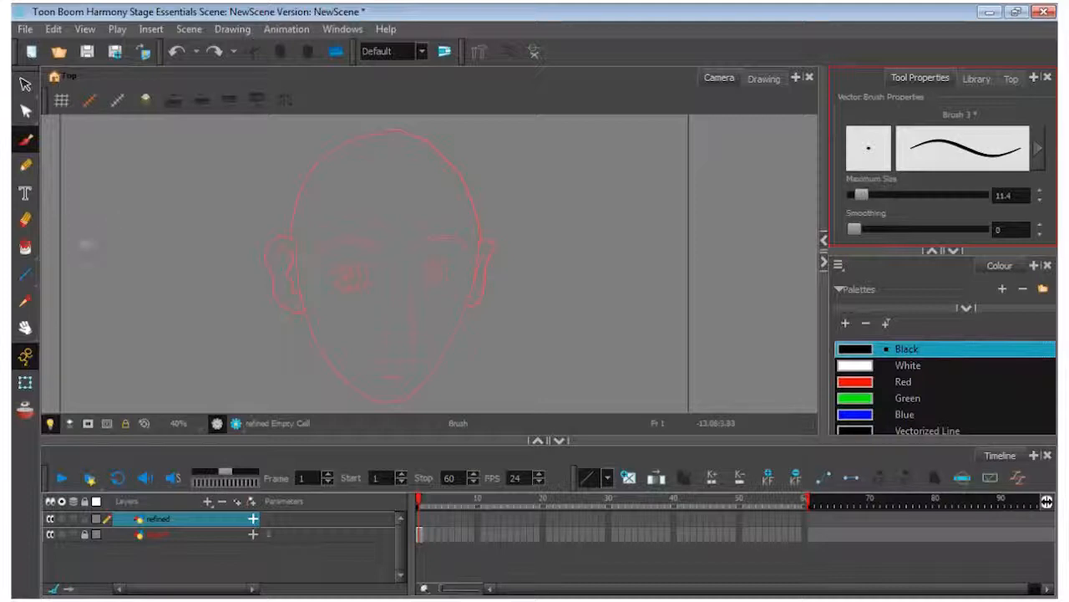
# Trace the upper and lower lid lines of both eyes with the black brush on the refined layer
pyautogui.click(25, 328)
pyautogui.scroll(2, 416, 287)
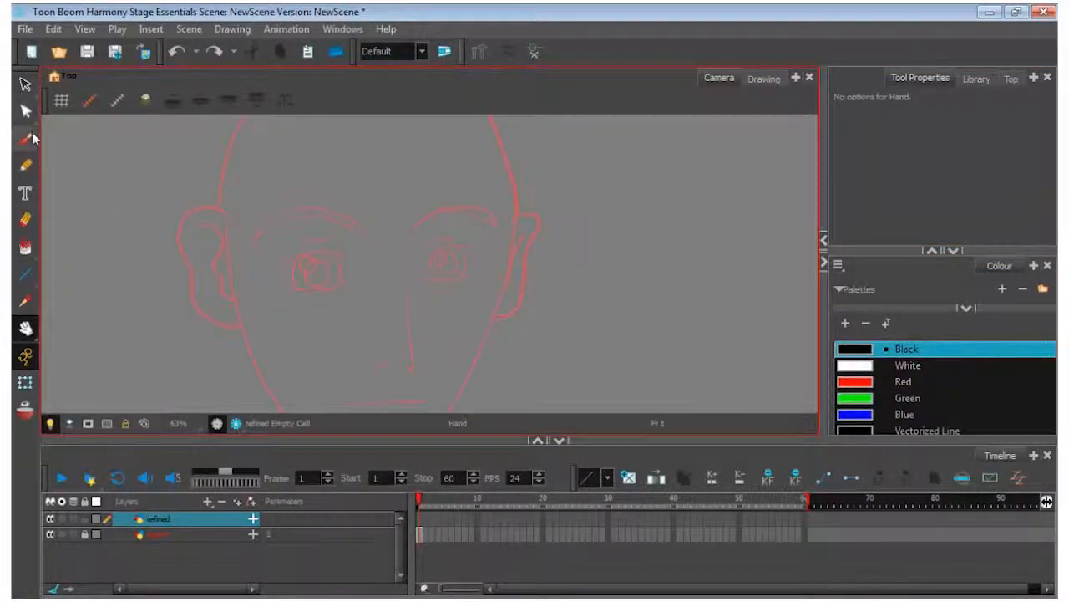
pyautogui.click(26, 139)
pyautogui.moveTo(282, 266); pyautogui.dragTo(343, 253)
pyautogui.moveTo(291, 284); pyautogui.dragTo(348, 278)
pyautogui.moveTo(423, 260); pyautogui.dragTo(473, 254)
pyautogui.moveTo(423, 280); pyautogui.dragTo(474, 276)
# Ink the side curves, irises and pupils of both eyes and add a crease line above each eye
pyautogui.moveTo(298, 258); pyautogui.dragTo(306, 287)
pyautogui.moveTo(332, 249); pyautogui.dragTo(341, 286)
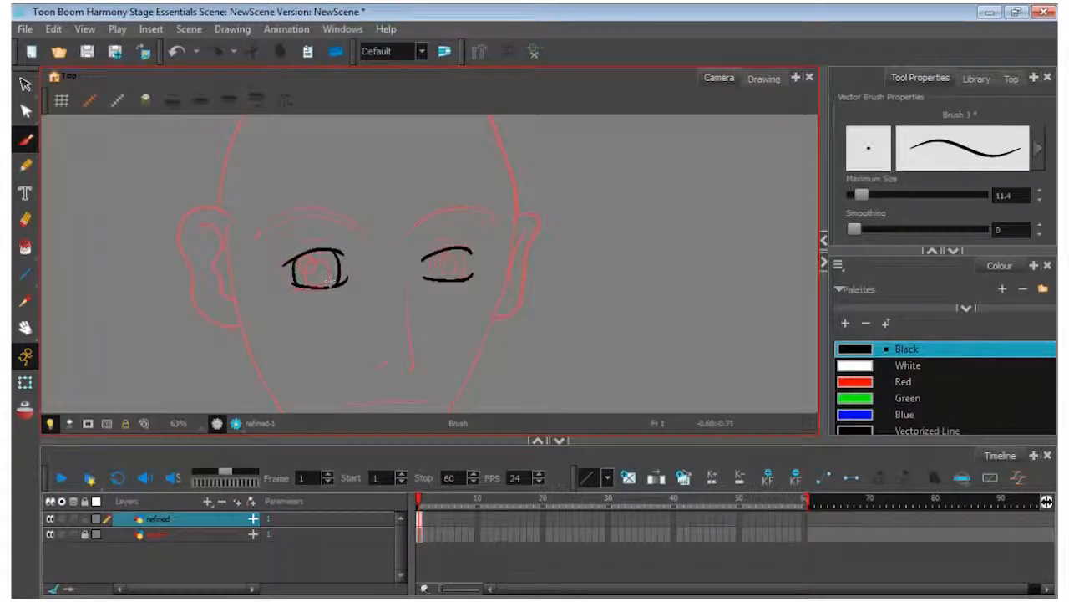
pyautogui.moveTo(433, 249); pyautogui.dragTo(429, 279)
pyautogui.moveTo(470, 249); pyautogui.dragTo(471, 279)
pyautogui.moveTo(455, 273); pyautogui.dragTo(442, 247)
pyautogui.moveTo(310, 249)
pyautogui.mouseDown()
pyautogui.moveTo(298, 264)
pyautogui.moveTo(304, 284)
pyautogui.moveTo(324, 272)
pyautogui.moveTo(289, 249)
pyautogui.mouseUp()
pyautogui.moveTo(428, 244); pyautogui.dragTo(465, 242)
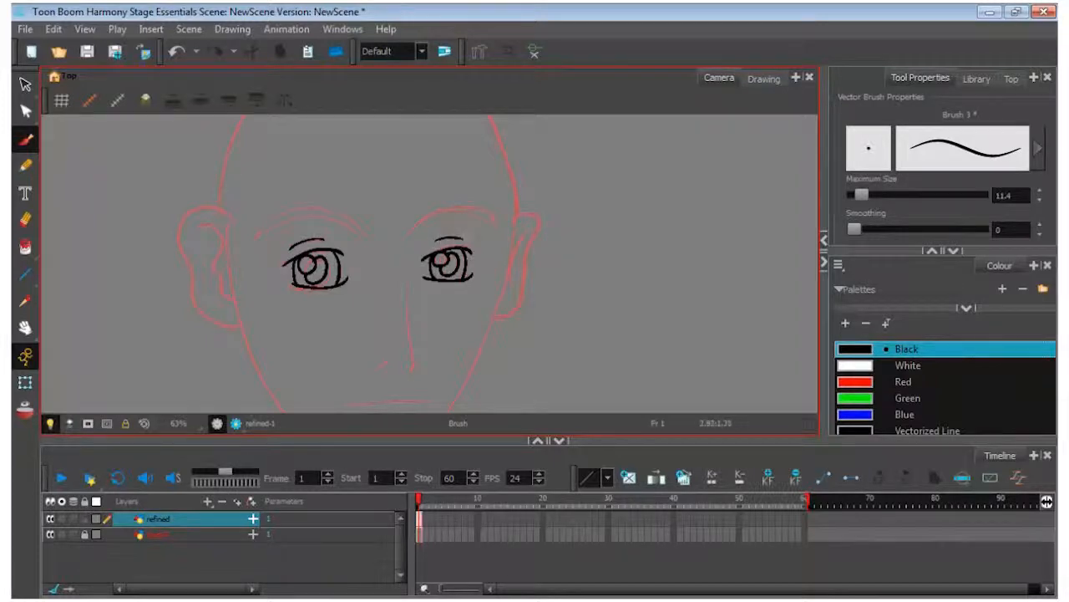
# Outline both arched eyebrows and trace the nose line down to its tip and nostril
pyautogui.moveTo(248, 242)
pyautogui.mouseDown()
pyautogui.moveTo(265, 222)
pyautogui.moveTo(311, 209)
pyautogui.moveTo(342, 214)
pyautogui.moveTo(365, 237)
pyautogui.mouseUp()
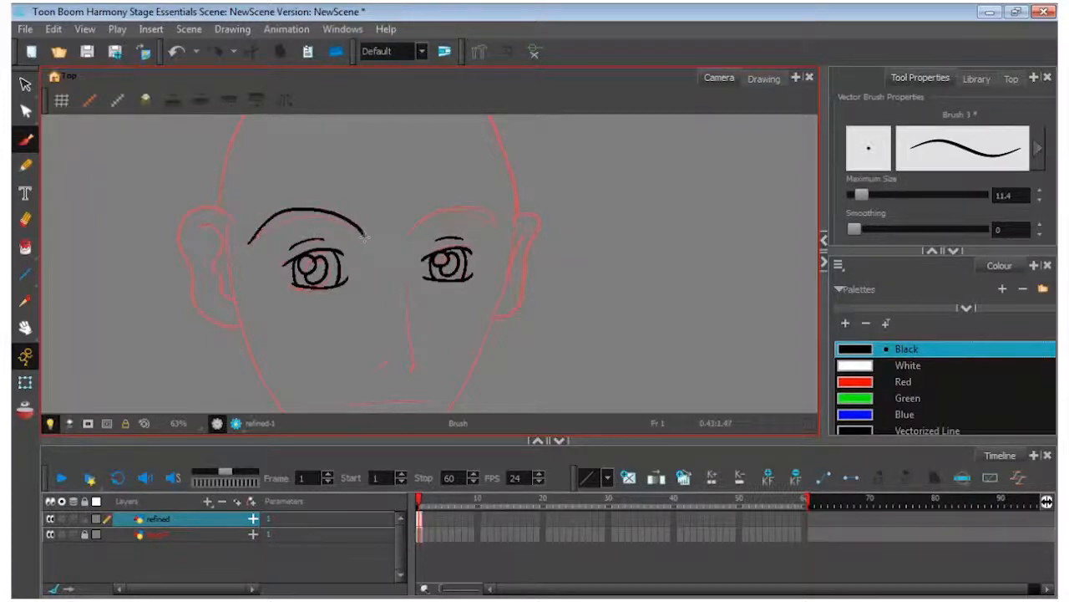
pyautogui.moveTo(248, 243)
pyautogui.mouseDown()
pyautogui.moveTo(314, 220)
pyautogui.moveTo(366, 240)
pyautogui.mouseUp()
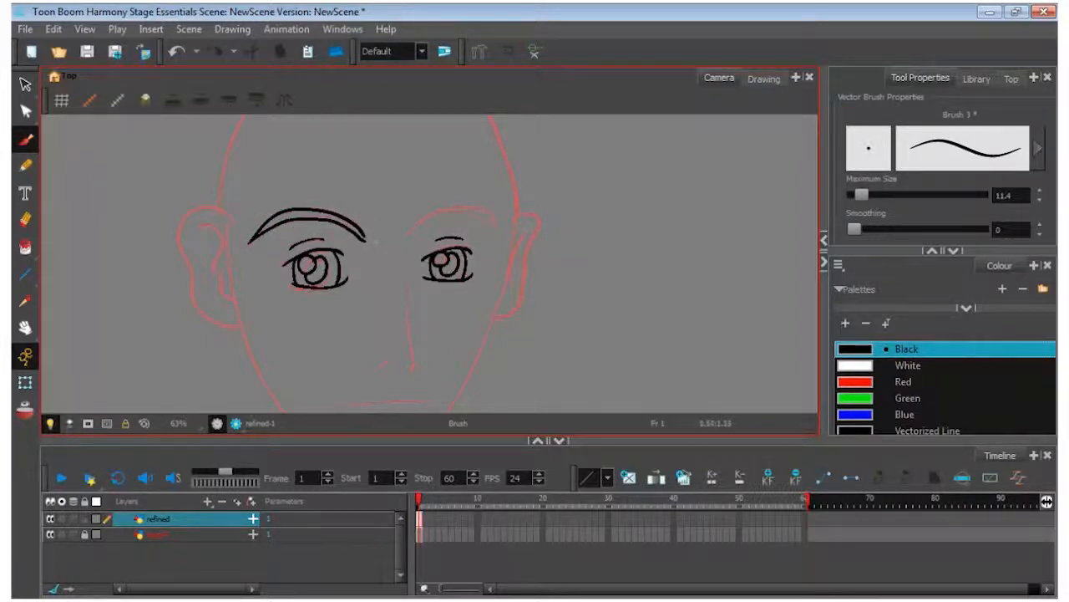
pyautogui.moveTo(407, 237)
pyautogui.mouseDown()
pyautogui.moveTo(464, 207)
pyautogui.moveTo(496, 226)
pyautogui.moveTo(461, 217)
pyautogui.moveTo(494, 224)
pyautogui.mouseUp()
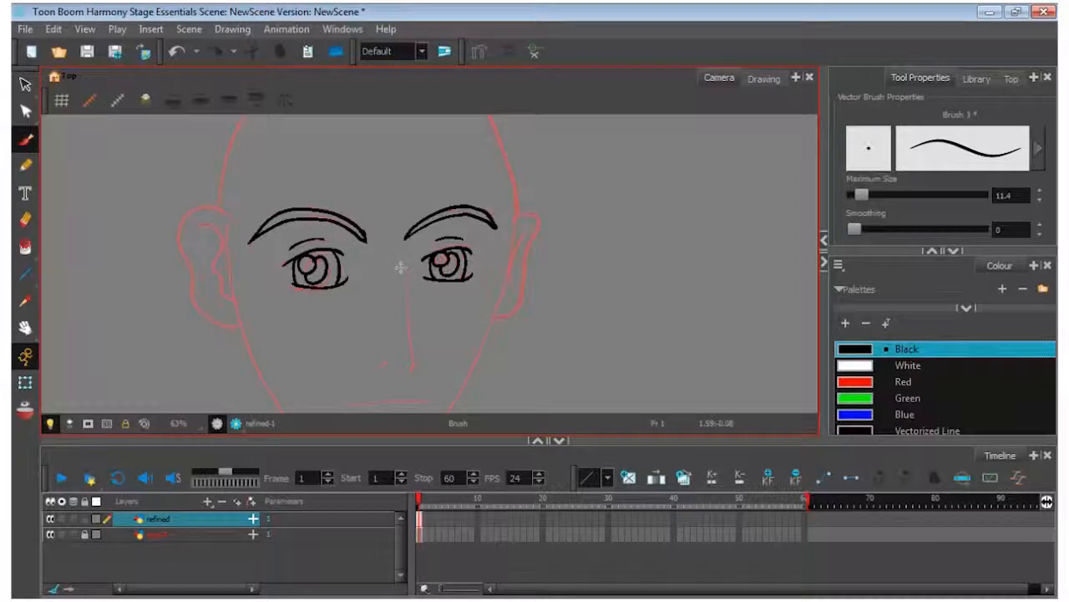
pyautogui.moveTo(406, 258); pyautogui.dragTo(414, 336)
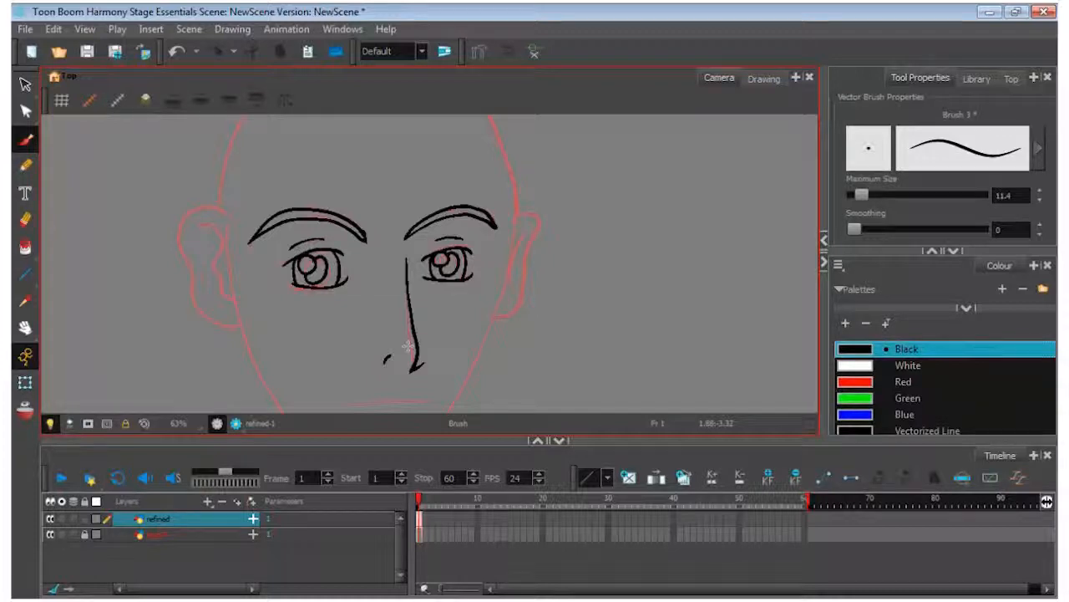
# Trace the face outline down both cheeks to the chin and ink the mouth with its lower lip line
pyautogui.click(25, 327)
pyautogui.moveTo(437, 316); pyautogui.dragTo(440, 238)
pyautogui.click(34, 143)
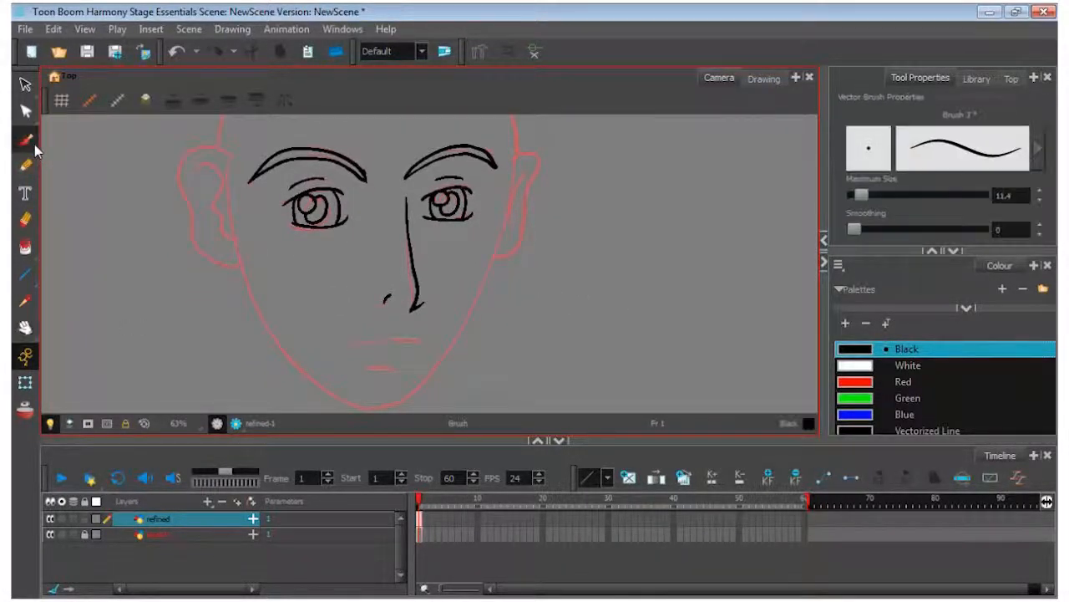
pyautogui.moveTo(513, 124)
pyautogui.mouseDown()
pyautogui.moveTo(511, 193)
pyautogui.moveTo(485, 292)
pyautogui.moveTo(447, 361)
pyautogui.moveTo(385, 400)
pyautogui.mouseUp()
pyautogui.moveTo(239, 261)
pyautogui.mouseDown()
pyautogui.moveTo(248, 297)
pyautogui.moveTo(287, 353)
pyautogui.moveTo(396, 403)
pyautogui.mouseUp()
pyautogui.moveTo(368, 368)
pyautogui.mouseDown()
pyautogui.moveTo(403, 366)
pyautogui.moveTo(387, 339)
pyautogui.moveTo(417, 341)
pyautogui.mouseUp()
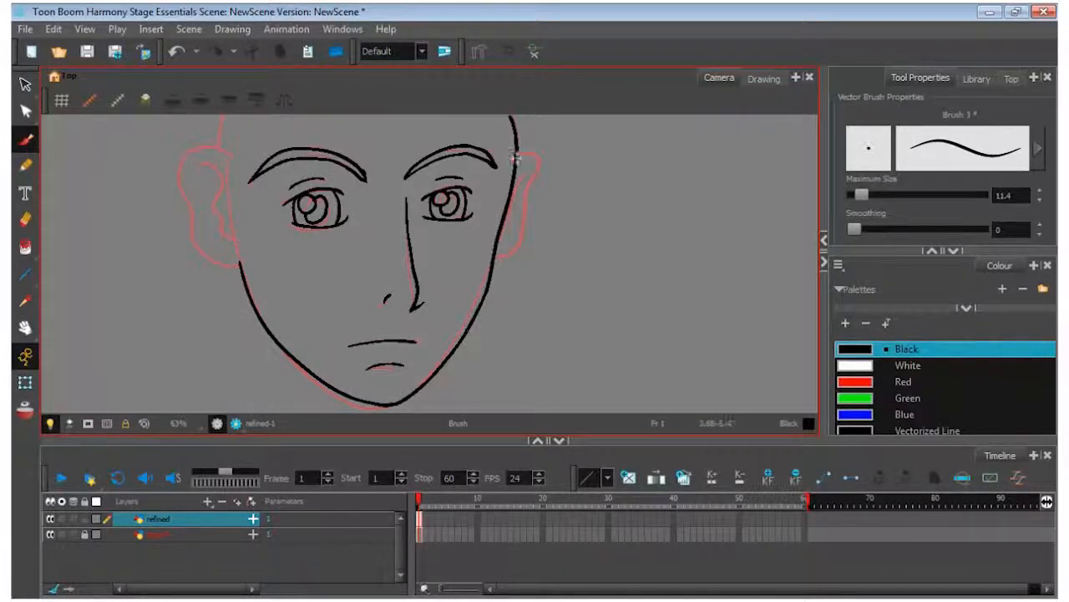
# Trace the outer contours of both ears and add their inner fold lines
pyautogui.moveTo(524, 211); pyautogui.dragTo(499, 257)
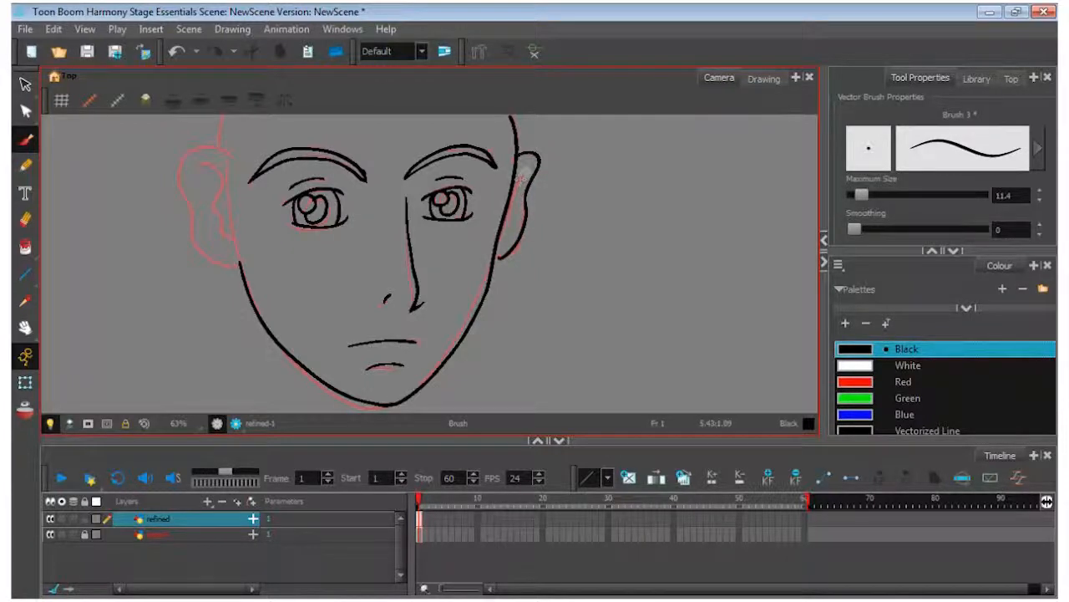
pyautogui.moveTo(529, 164); pyautogui.dragTo(523, 209)
pyautogui.moveTo(232, 154)
pyautogui.mouseDown()
pyautogui.moveTo(196, 146)
pyautogui.moveTo(176, 173)
pyautogui.moveTo(200, 249)
pyautogui.moveTo(243, 264)
pyautogui.mouseUp()
pyautogui.moveTo(197, 177)
pyautogui.mouseDown()
pyautogui.moveTo(223, 185)
pyautogui.moveTo(234, 242)
pyautogui.moveTo(209, 212)
pyautogui.mouseUp()
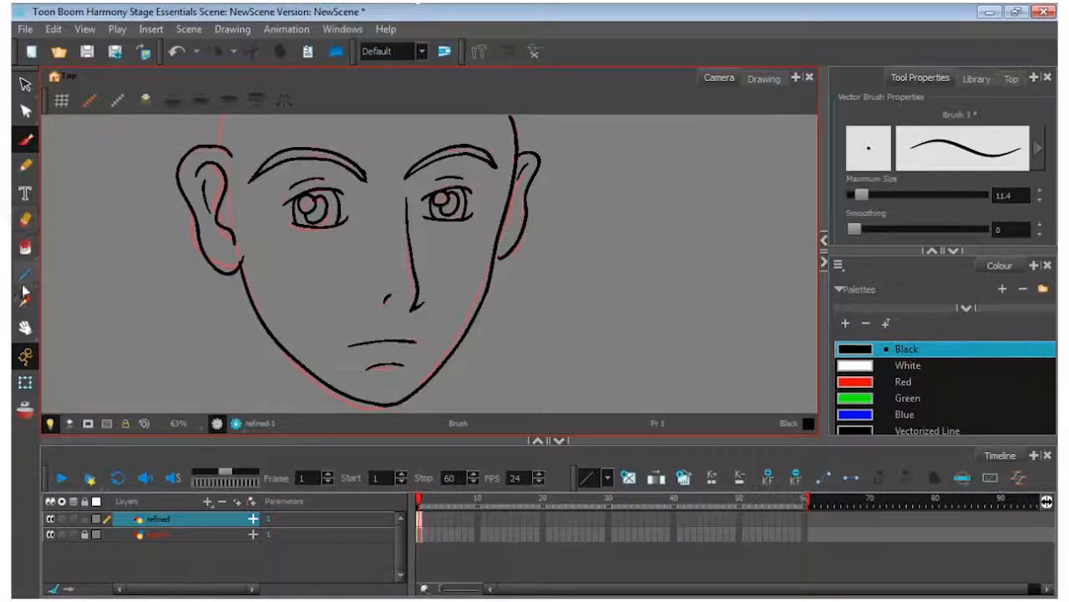
# Draw the outer hair outline as a curve slightly outside the skull, running over the head and down past both ears
pyautogui.click(25, 327)
pyautogui.moveTo(375, 208)
pyautogui.mouseDown()
pyautogui.moveTo(376, 299)
pyautogui.moveTo(351, 365)
pyautogui.mouseUp()
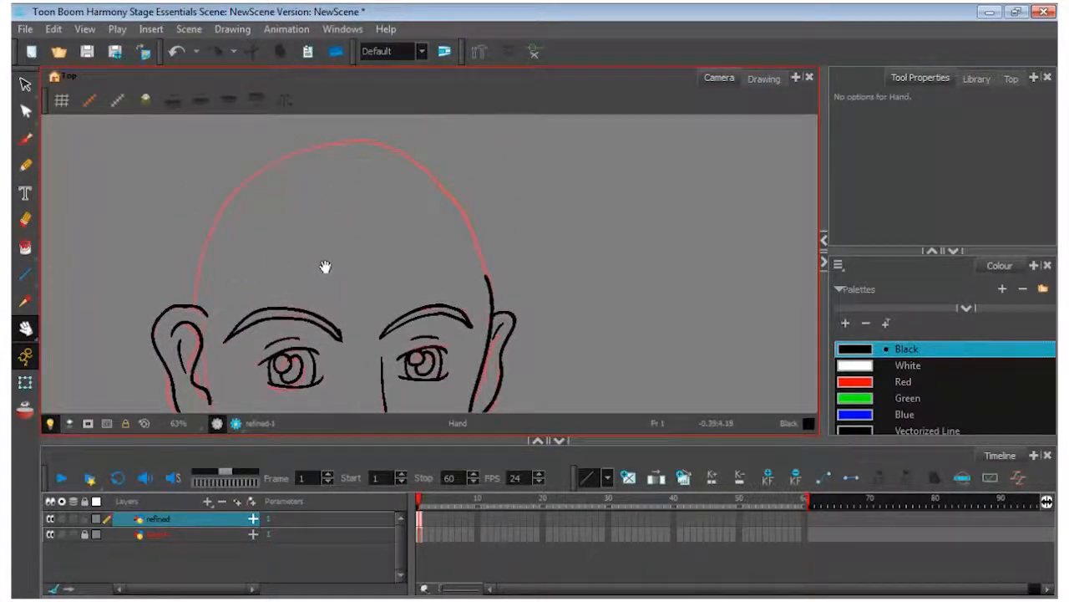
pyautogui.scroll(-2, 333, 261)
pyautogui.scroll(-1, 333, 261)
pyautogui.moveTo(352, 277); pyautogui.dragTo(359, 239)
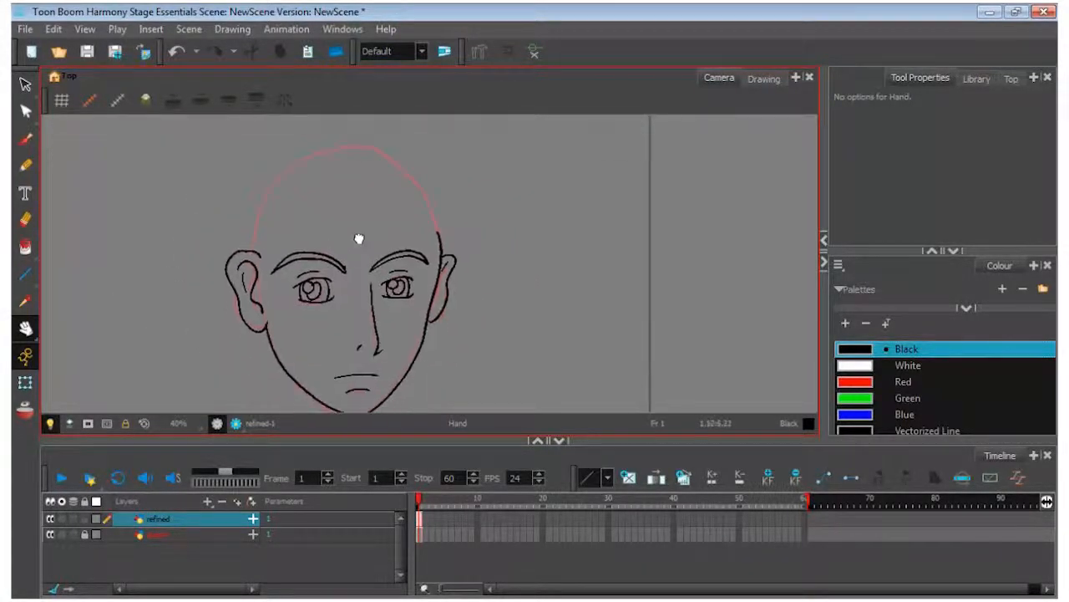
pyautogui.click(24, 142)
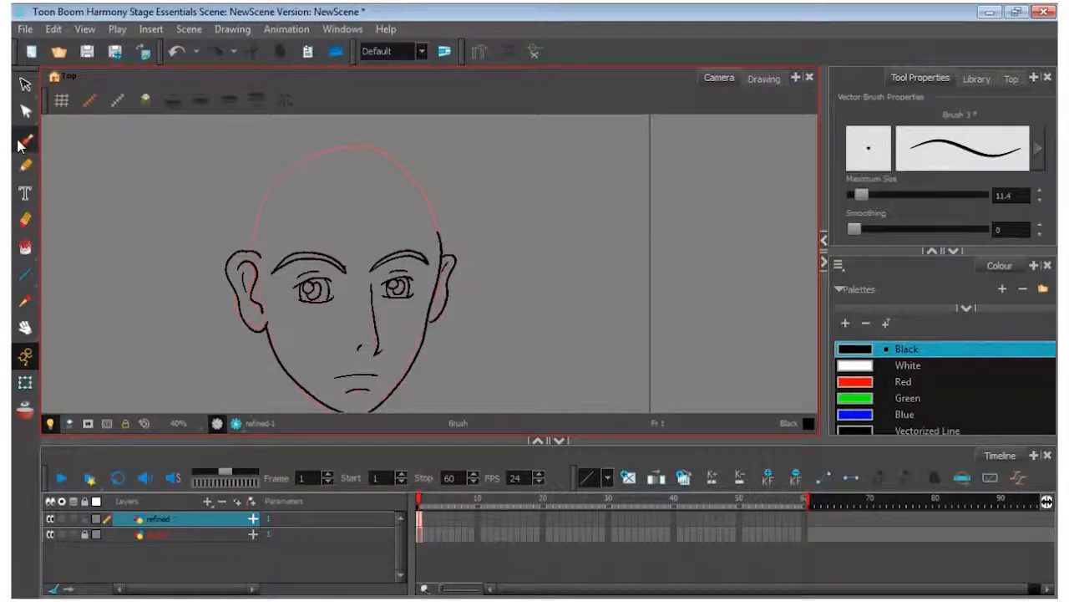
pyautogui.moveTo(367, 128)
pyautogui.mouseDown()
pyautogui.moveTo(300, 141)
pyautogui.moveTo(249, 191)
pyautogui.moveTo(229, 245)
pyautogui.moveTo(235, 357)
pyautogui.mouseUp()
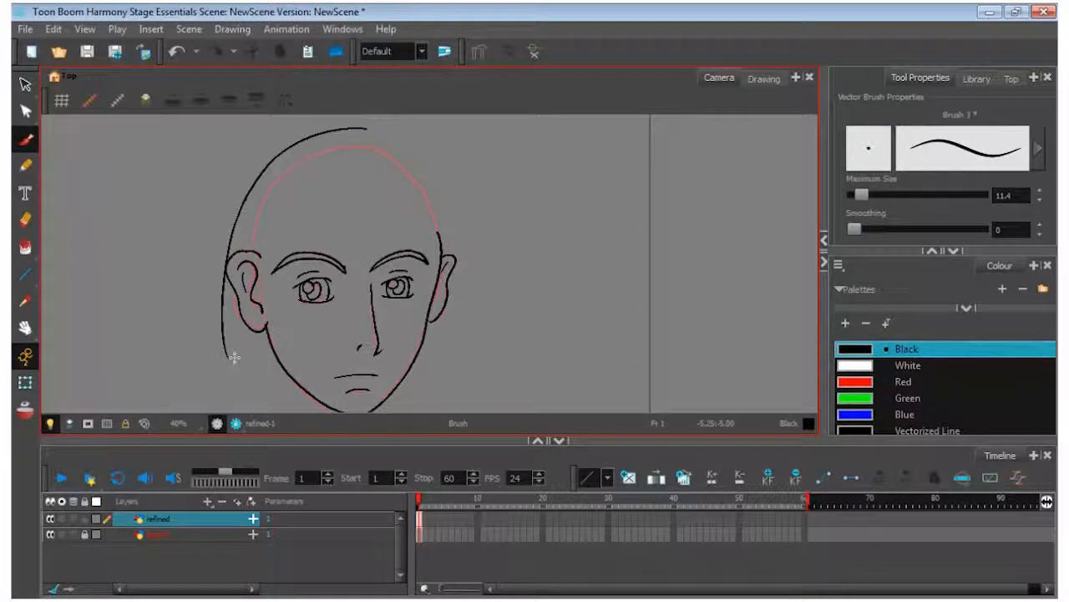
pyautogui.moveTo(421, 150)
pyautogui.mouseDown()
pyautogui.moveTo(458, 257)
pyautogui.moveTo(461, 327)
pyautogui.mouseUp()
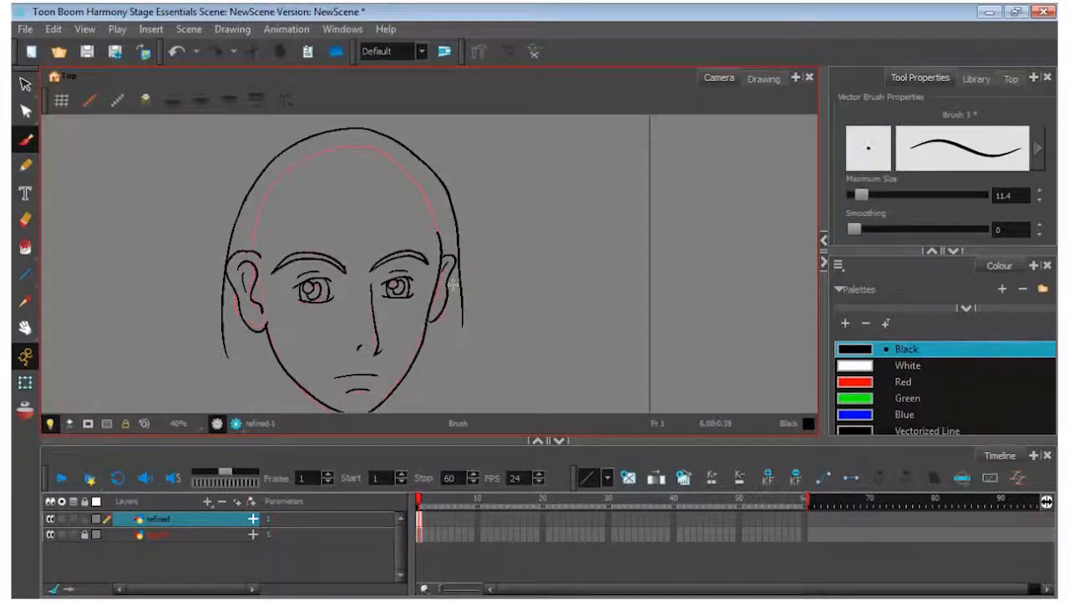
# Add hair strands beside the left eyebrow and ear, and pointed lock ends below both ears
pyautogui.moveTo(307, 189); pyautogui.dragTo(275, 304)
pyautogui.moveTo(267, 214); pyautogui.dragTo(282, 296)
pyautogui.moveTo(251, 220); pyautogui.dragTo(252, 252)
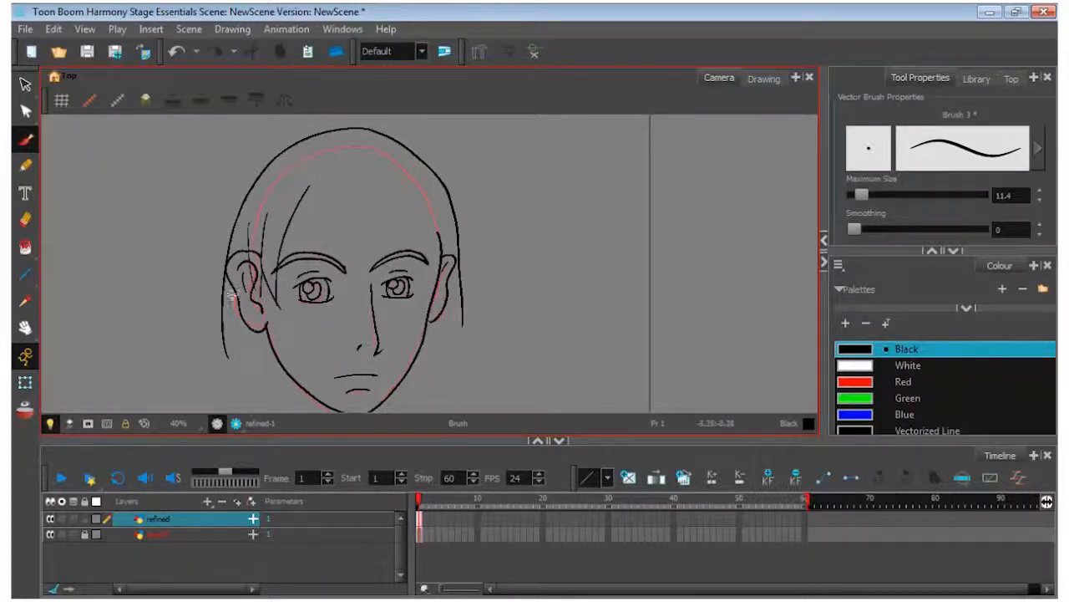
pyautogui.moveTo(229, 359)
pyautogui.mouseDown()
pyautogui.moveTo(233, 326)
pyautogui.moveTo(250, 396)
pyautogui.mouseUp()
pyautogui.moveTo(464, 324)
pyautogui.mouseDown()
pyautogui.moveTo(468, 353)
pyautogui.moveTo(447, 391)
pyautogui.mouseUp()
# Draw jagged fringe strands across the forehead and over the right ear, with a few short hair lines near the crown
pyautogui.moveTo(313, 185)
pyautogui.mouseDown()
pyautogui.moveTo(335, 266)
pyautogui.moveTo(338, 219)
pyautogui.moveTo(369, 274)
pyautogui.moveTo(362, 220)
pyautogui.moveTo(425, 291)
pyautogui.mouseUp()
pyautogui.moveTo(424, 288); pyautogui.dragTo(407, 241)
pyautogui.moveTo(404, 226); pyautogui.dragTo(455, 293)
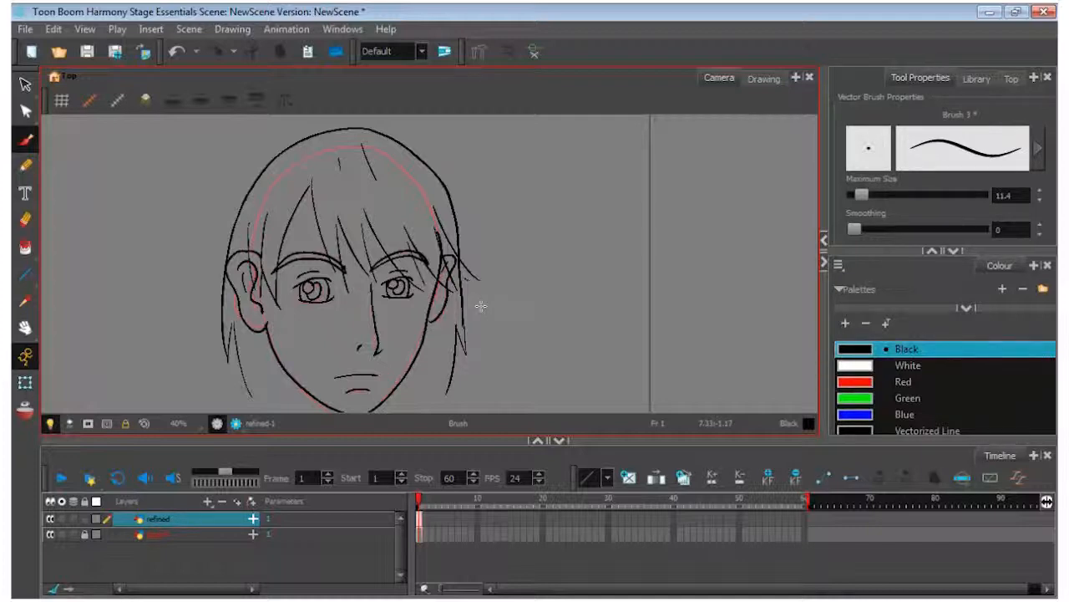
# Try enlarging the entire refined head drawing proportionally, undo the scaling and clear the selection
pyautogui.hotkey('ctrl', 'a')
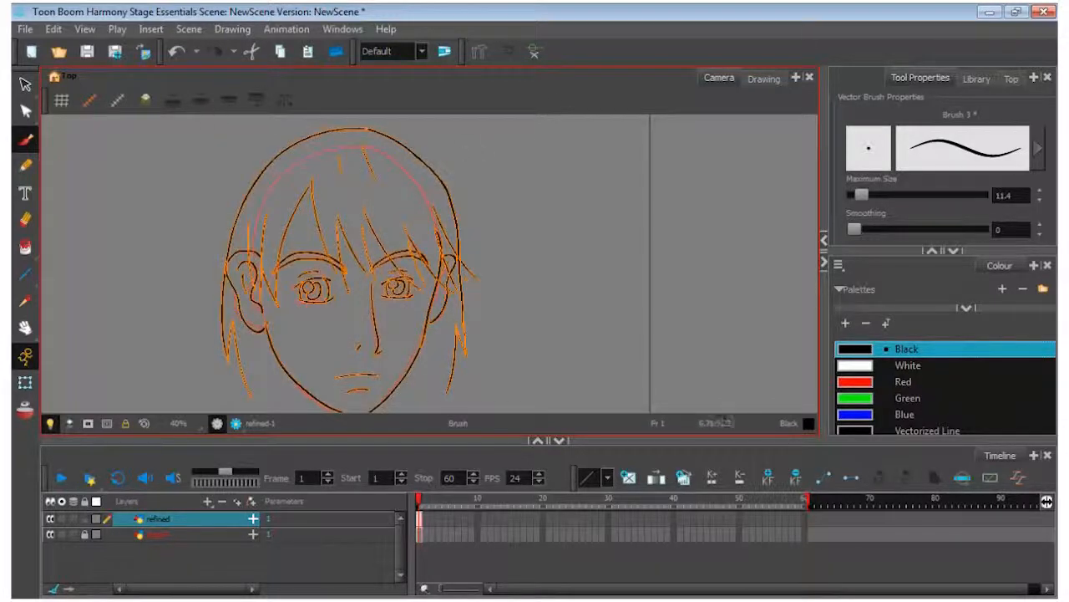
pyautogui.click(25, 85)
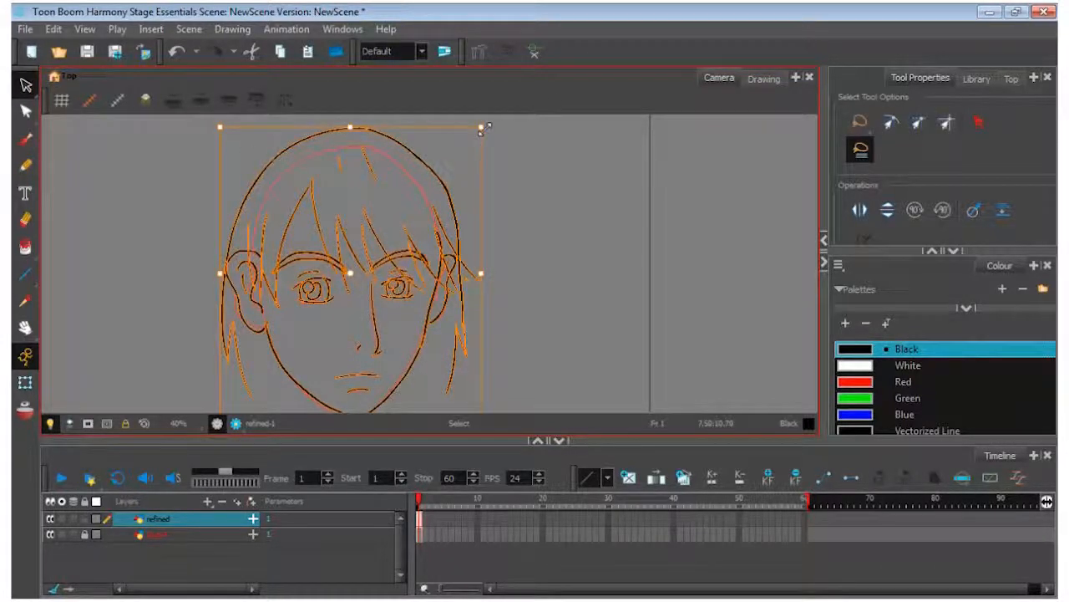
pyautogui.moveTo(485, 128)
pyautogui.mouseDown()
pyautogui.moveTo(576, 83)
pyautogui.moveTo(633, 79)
pyautogui.mouseUp()
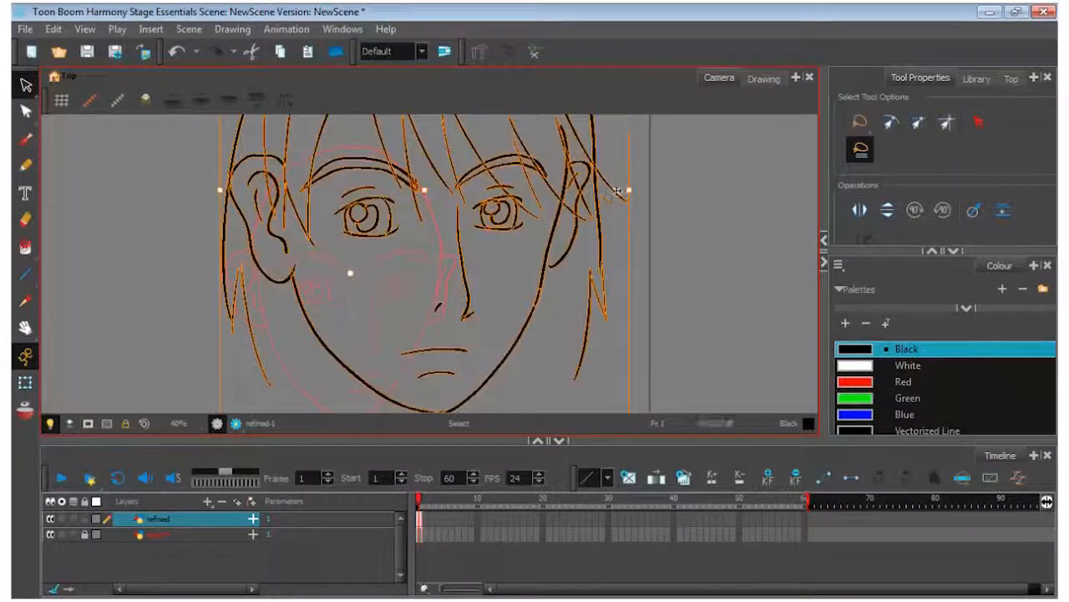
pyautogui.hotkey('ctrl', 'z')
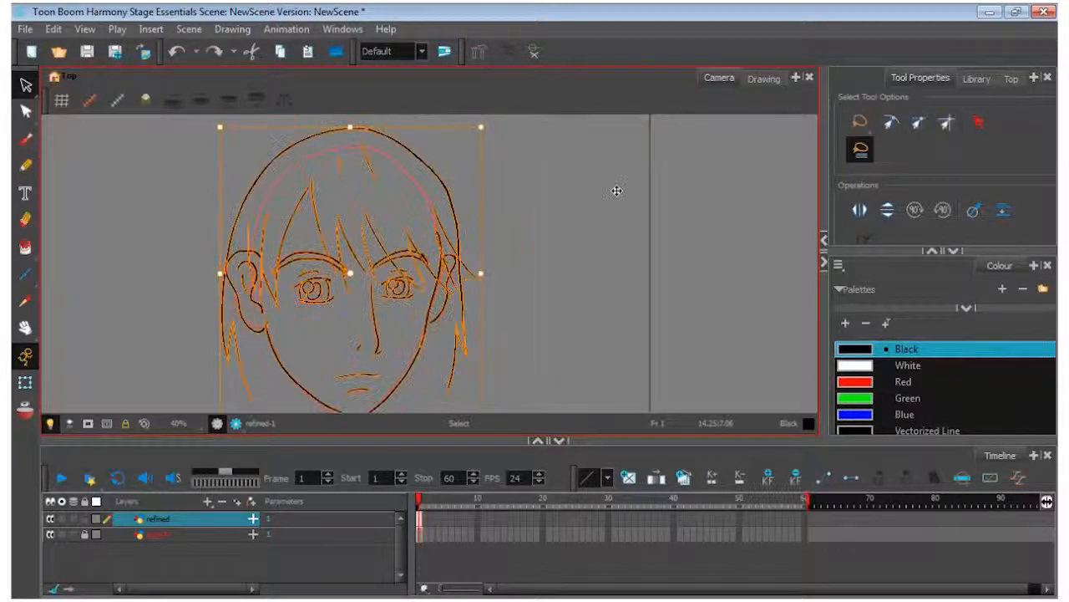
pyautogui.click(593, 231)
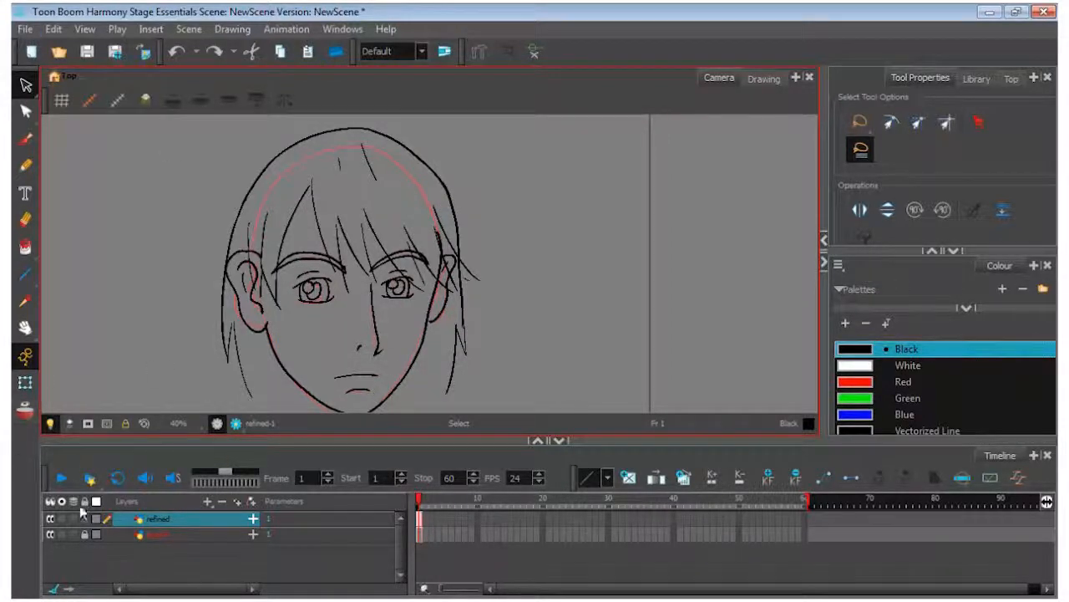
pyautogui.click(50, 518)
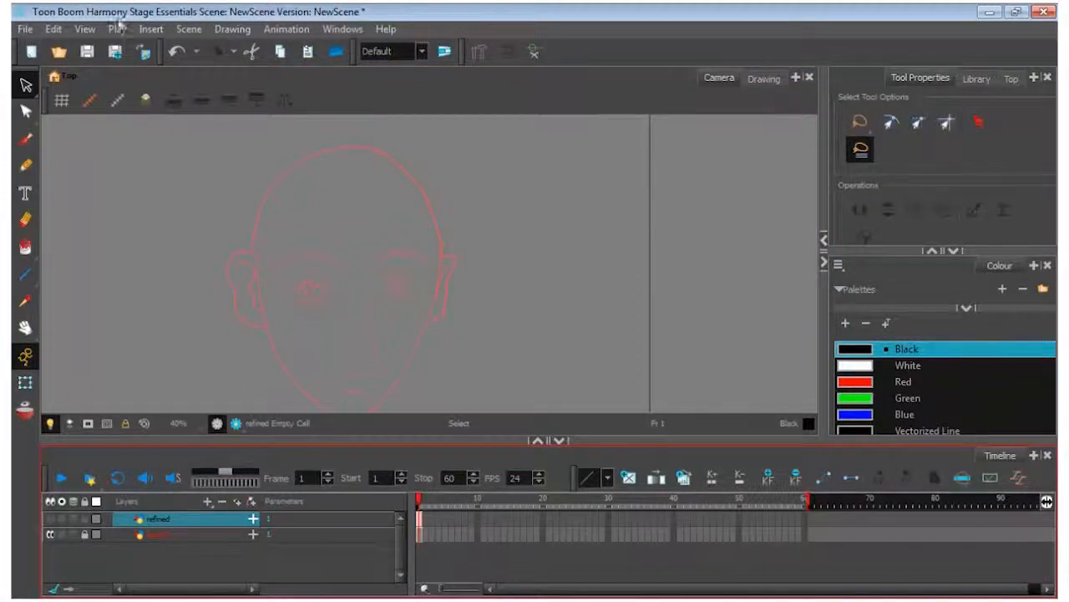
pyautogui.click(25, 28)
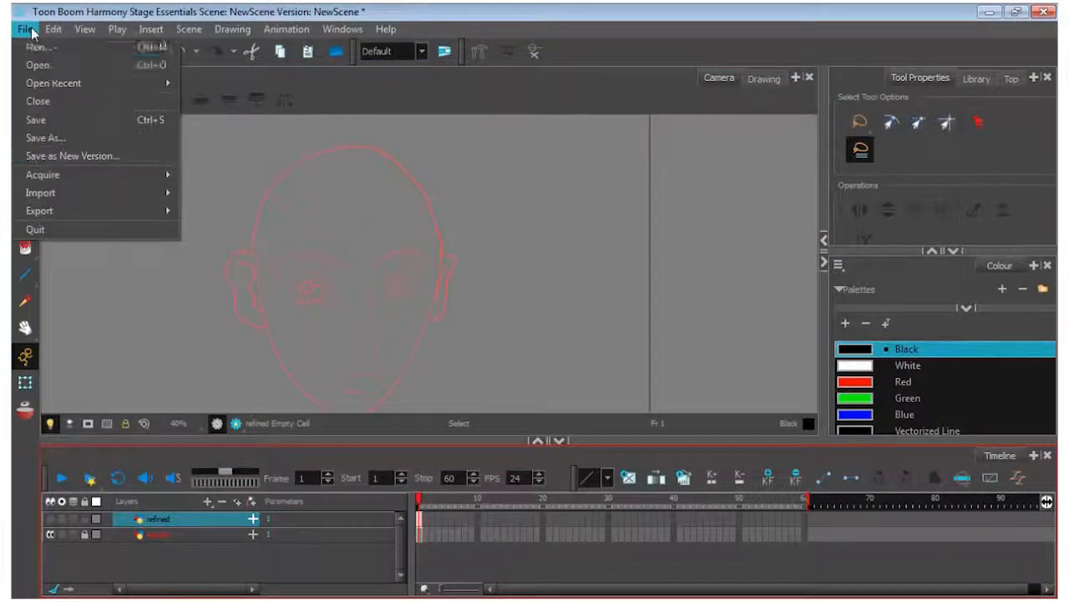
pyautogui.click(46, 137)
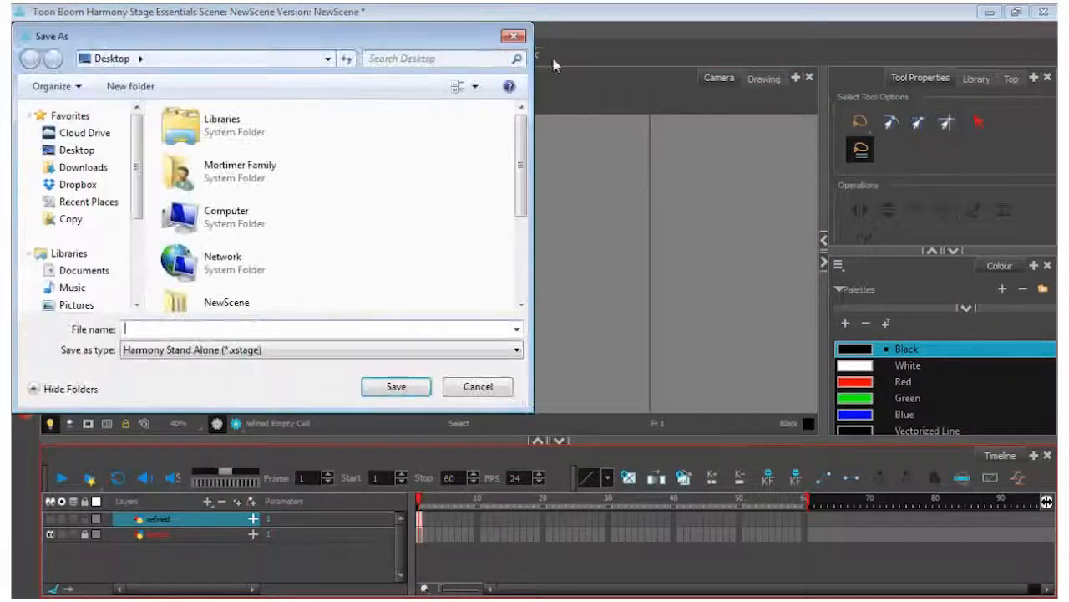
pyautogui.click(513, 36)
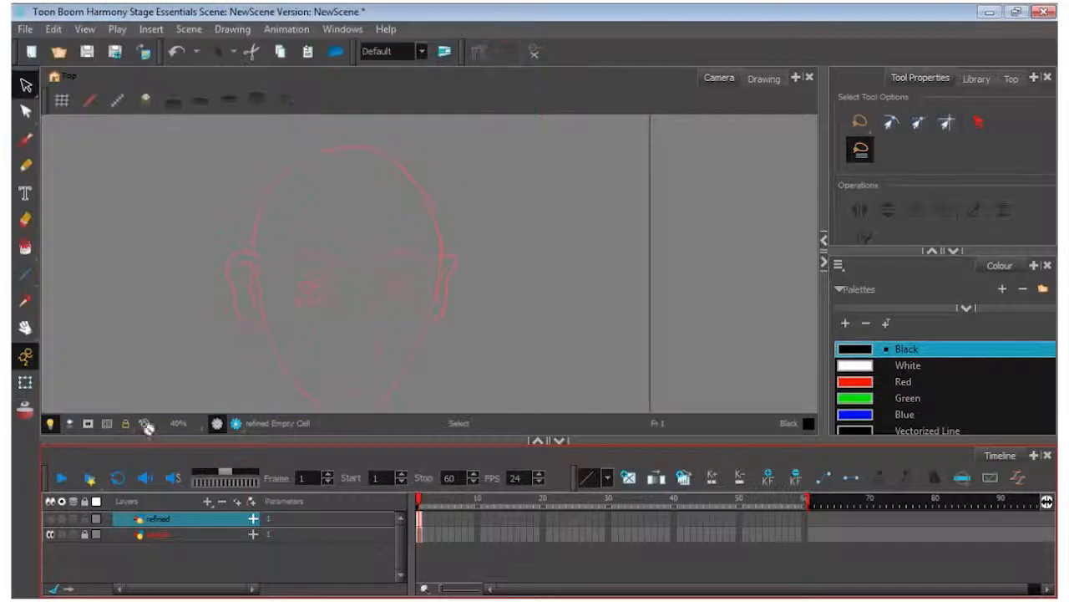
pyautogui.click(51, 519)
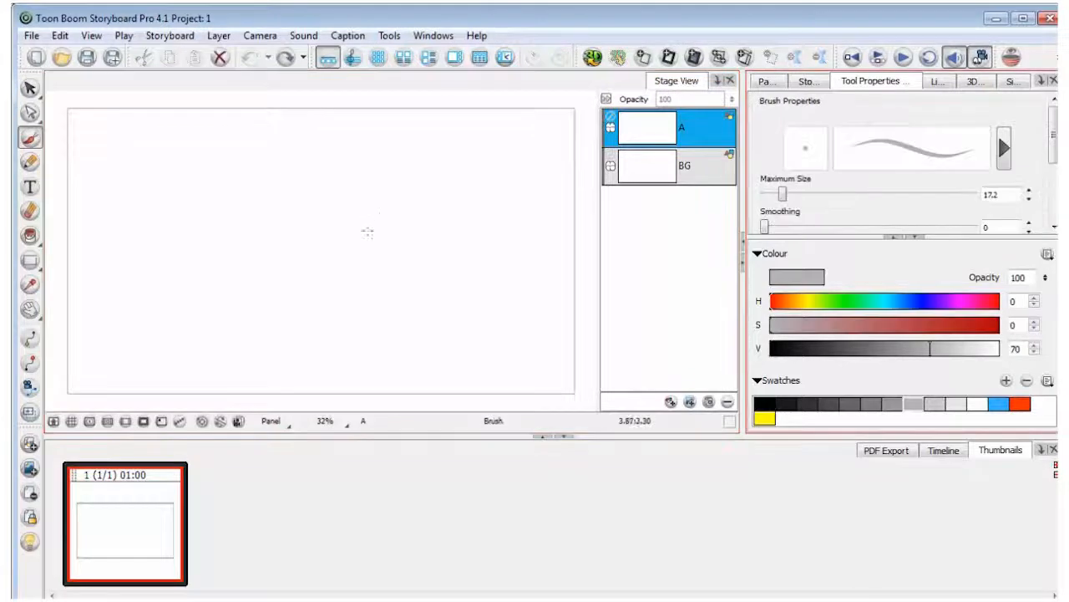
# Switch to Storyboard Pro and draw a large eye with lids, iris, highlight and crease in grey brush strokes on layer A
pyautogui.moveTo(318, 249); pyautogui.dragTo(419, 212)
pyautogui.moveTo(329, 281); pyautogui.dragTo(413, 261)
pyautogui.moveTo(343, 226); pyautogui.dragTo(345, 279)
pyautogui.moveTo(391, 206); pyautogui.dragTo(406, 267)
pyautogui.moveTo(344, 221); pyautogui.dragTo(341, 244)
pyautogui.moveTo(366, 218); pyautogui.dragTo(353, 254)
pyautogui.moveTo(330, 205); pyautogui.dragTo(378, 188)
# Outline a thick arched eyebrow above the eye and add a short line beneath the lower lid
pyautogui.moveTo(239, 263)
pyautogui.mouseDown()
pyautogui.moveTo(371, 153)
pyautogui.moveTo(482, 166)
pyautogui.mouseUp()
pyautogui.moveTo(249, 215); pyautogui.dragTo(436, 133)
pyautogui.moveTo(436, 133); pyautogui.dragTo(482, 165)
pyautogui.moveTo(249, 215); pyautogui.dragTo(241, 254)
pyautogui.moveTo(350, 302); pyautogui.dragTo(364, 300)
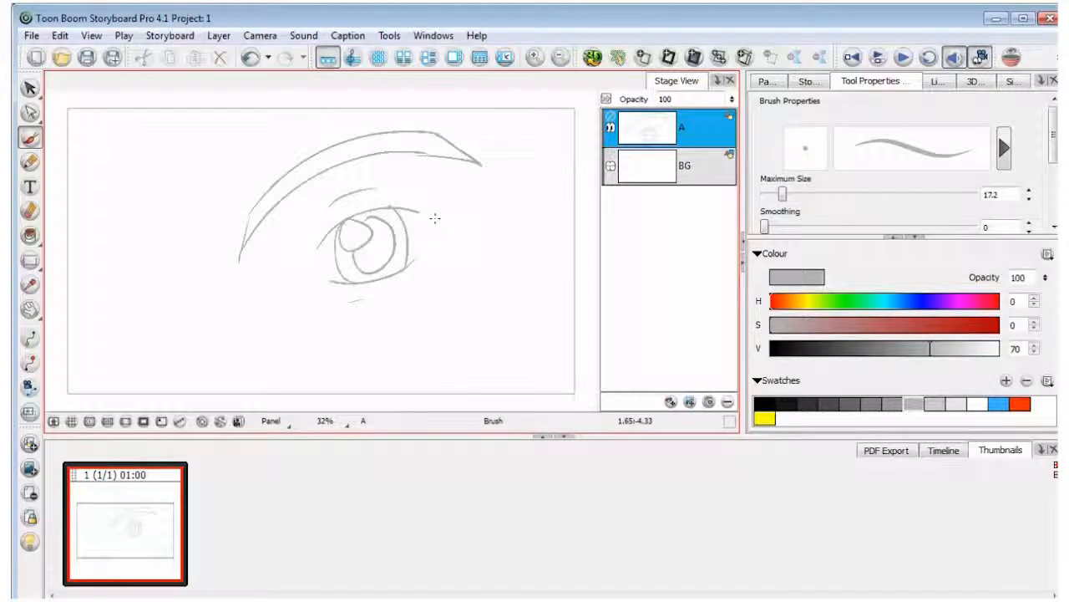
# Draw the short strokes at the eye's corners and stretch the eyebrow sideways so it extends further past the outer corner
pyautogui.moveTo(308, 263)
pyautogui.mouseDown()
pyautogui.moveTo(312, 279)
pyautogui.moveTo(325, 279)
pyautogui.mouseUp()
pyautogui.hotkey('alt', 's')
pyautogui.moveTo(236, 144)
pyautogui.mouseDown()
pyautogui.moveTo(434, 250)
pyautogui.moveTo(513, 214)
pyautogui.mouseUp()
pyautogui.click(587, 263)
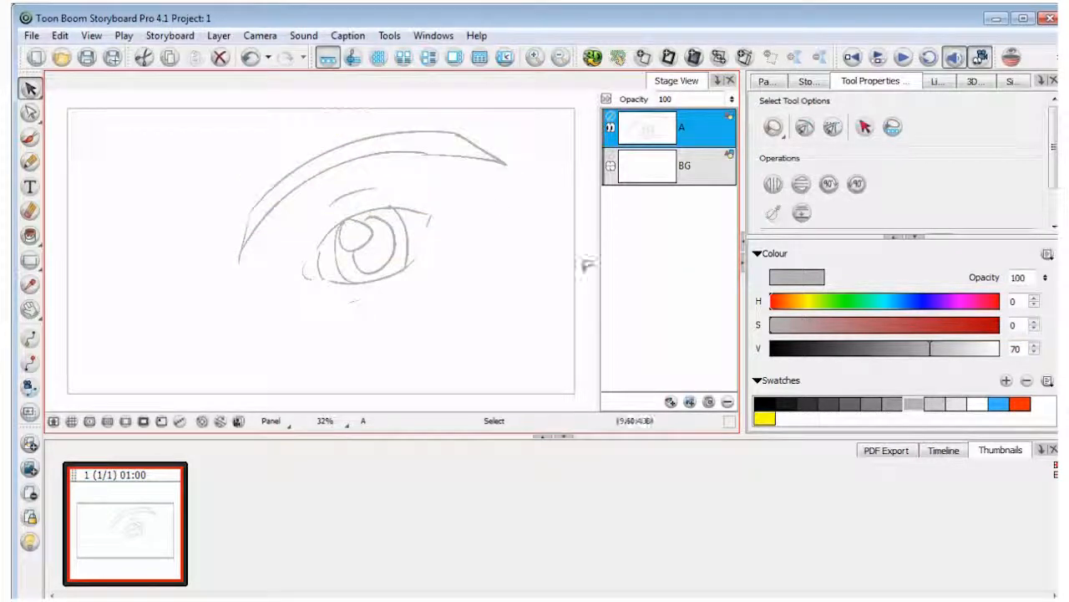
# Narrow the gap between eyebrow and eye and move the whole drawing slightly down and to the left within the frame
pyautogui.click(386, 150)
pyautogui.moveTo(551, 166)
pyautogui.mouseDown()
pyautogui.moveTo(287, 236)
pyautogui.moveTo(502, 177)
pyautogui.moveTo(473, 150)
pyautogui.mouseUp()
pyautogui.click(382, 317)
pyautogui.moveTo(382, 317); pyautogui.dragTo(402, 303)
pyautogui.moveTo(386, 250); pyautogui.dragTo(352, 276)
pyautogui.click(530, 277)
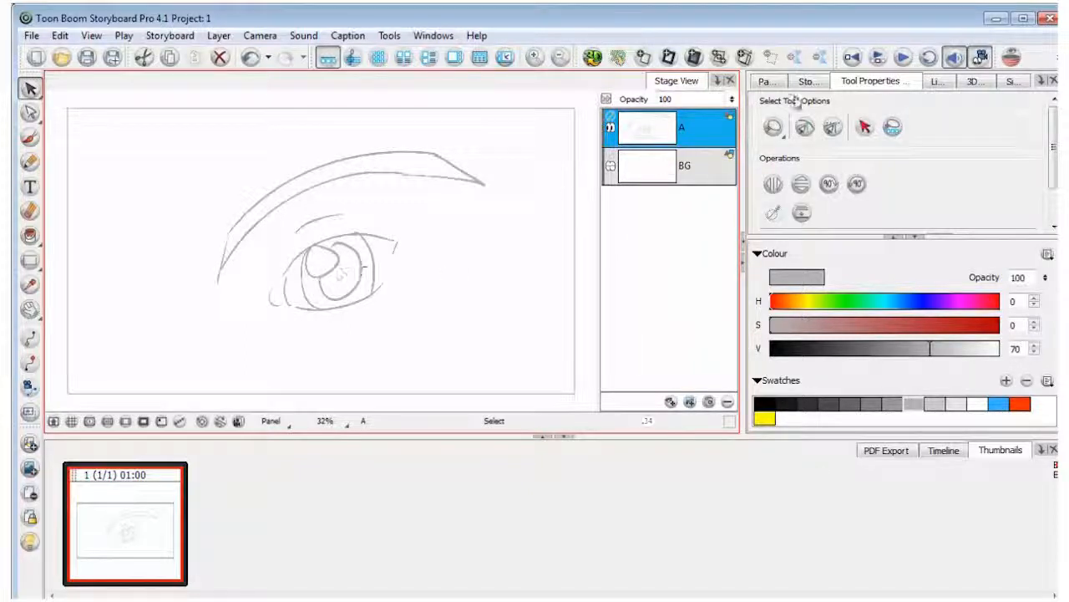
# Add a vector layer above layer A and set up a black brush with a maximum size of 21.8
pyautogui.rightClick(684, 132)
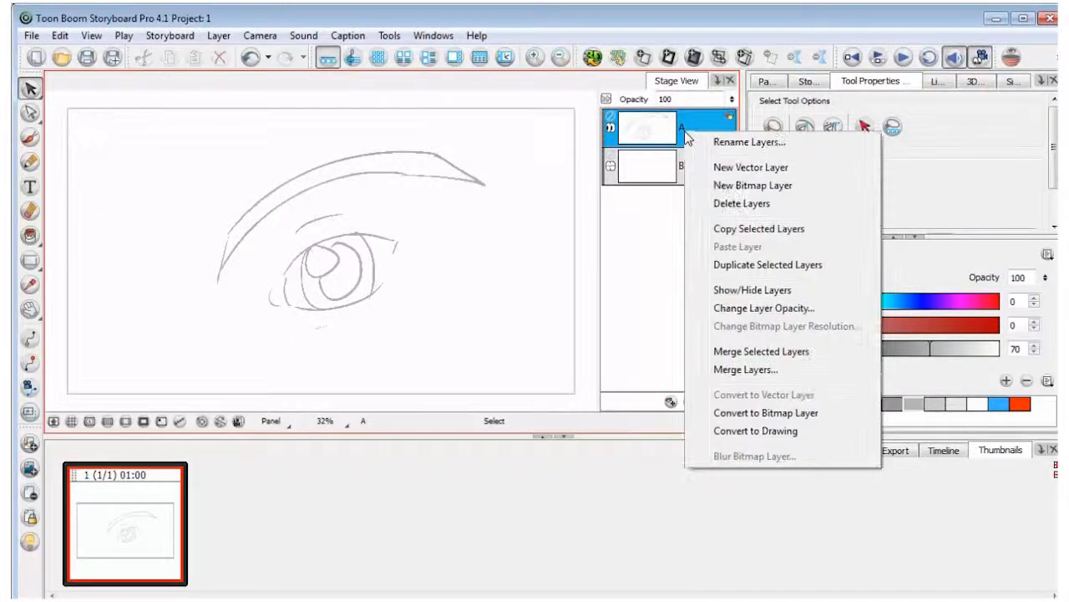
pyautogui.click(743, 169)
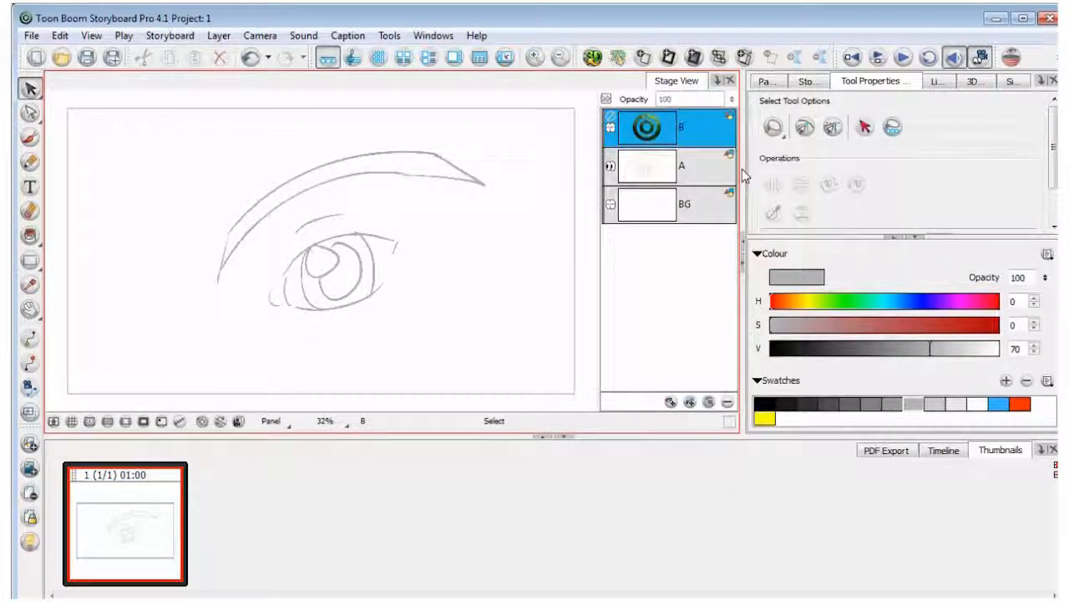
pyautogui.click(764, 404)
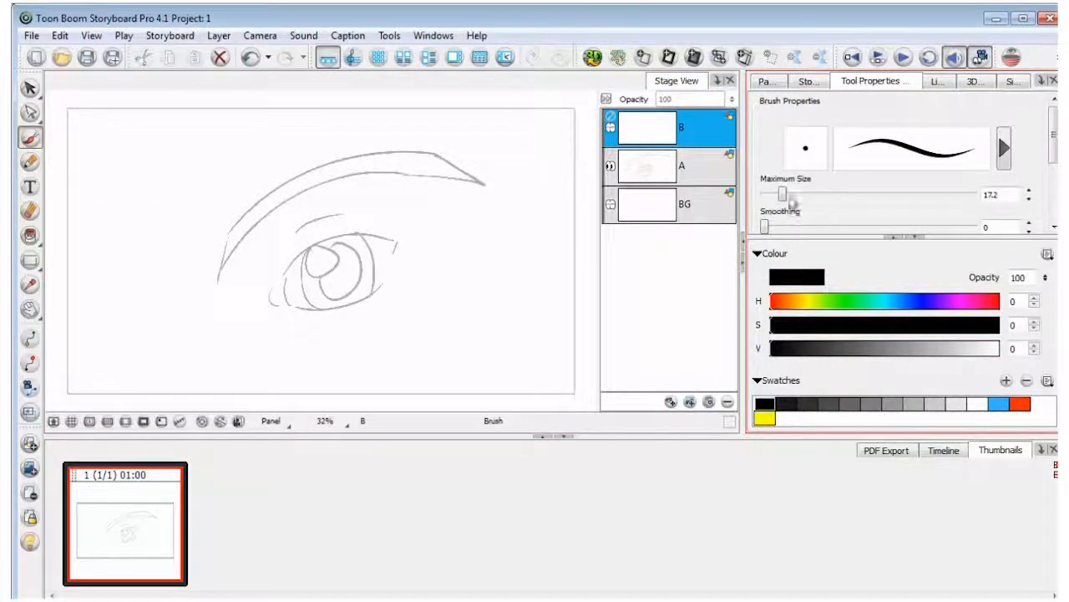
pyautogui.moveTo(783, 194); pyautogui.dragTo(792, 195)
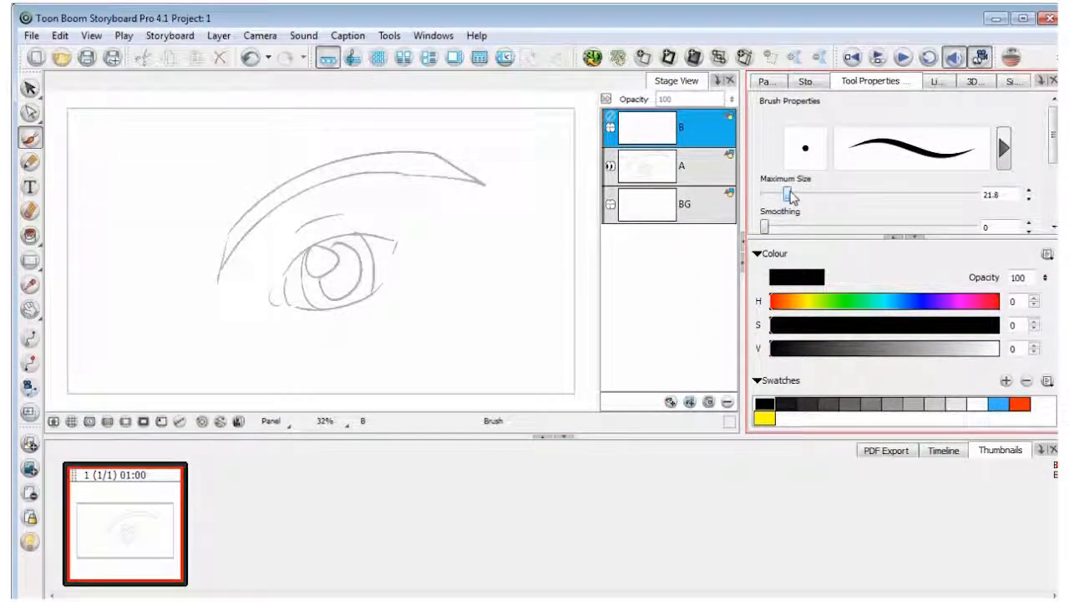
# Ink the eyebrow, lid crease and upper and lower lids in black on layer B, tracing the grey sketch
pyautogui.moveTo(218, 269)
pyautogui.mouseDown()
pyautogui.moveTo(263, 211)
pyautogui.moveTo(490, 189)
pyautogui.mouseUp()
pyautogui.moveTo(222, 262)
pyautogui.mouseDown()
pyautogui.moveTo(317, 177)
pyautogui.moveTo(488, 190)
pyautogui.mouseUp()
pyautogui.moveTo(294, 236); pyautogui.dragTo(342, 213)
pyautogui.moveTo(277, 282)
pyautogui.mouseDown()
pyautogui.moveTo(399, 241)
pyautogui.moveTo(395, 257)
pyautogui.mouseUp()
pyautogui.moveTo(271, 289)
pyautogui.mouseDown()
pyautogui.moveTo(321, 304)
pyautogui.moveTo(382, 279)
pyautogui.mouseUp()
# Ink the iris, pupil, highlight and inner eye corner in black over the sketch, undoing faulty strokes
pyautogui.moveTo(308, 249); pyautogui.dragTo(316, 302)
pyautogui.moveTo(361, 234); pyautogui.dragTo(375, 290)
pyautogui.moveTo(308, 250)
pyautogui.mouseDown()
pyautogui.moveTo(364, 281)
pyautogui.moveTo(341, 298)
pyautogui.mouseUp()
pyautogui.moveTo(337, 243)
pyautogui.mouseDown()
pyautogui.moveTo(326, 282)
pyautogui.moveTo(336, 243)
pyautogui.mouseUp()
pyautogui.hotkey('ctrl', 'z')
pyautogui.hotkey('ctrl', 'z')
pyautogui.moveTo(278, 289); pyautogui.dragTo(280, 299)
# Hide and show layers A and B in turn to compare the rough sketch with the inked eye
pyautogui.click(611, 166)
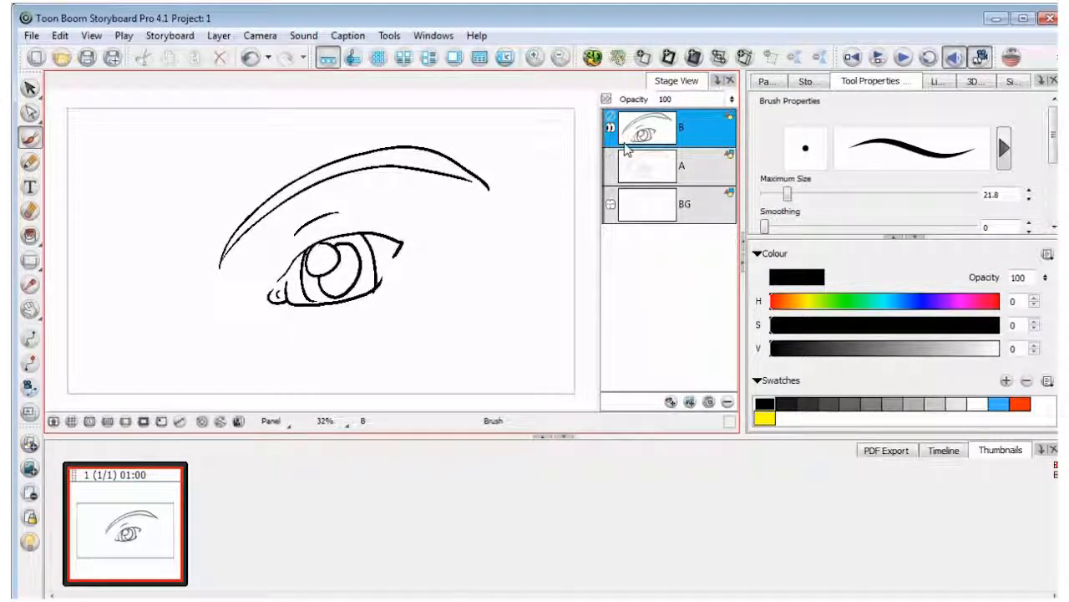
pyautogui.click(610, 167)
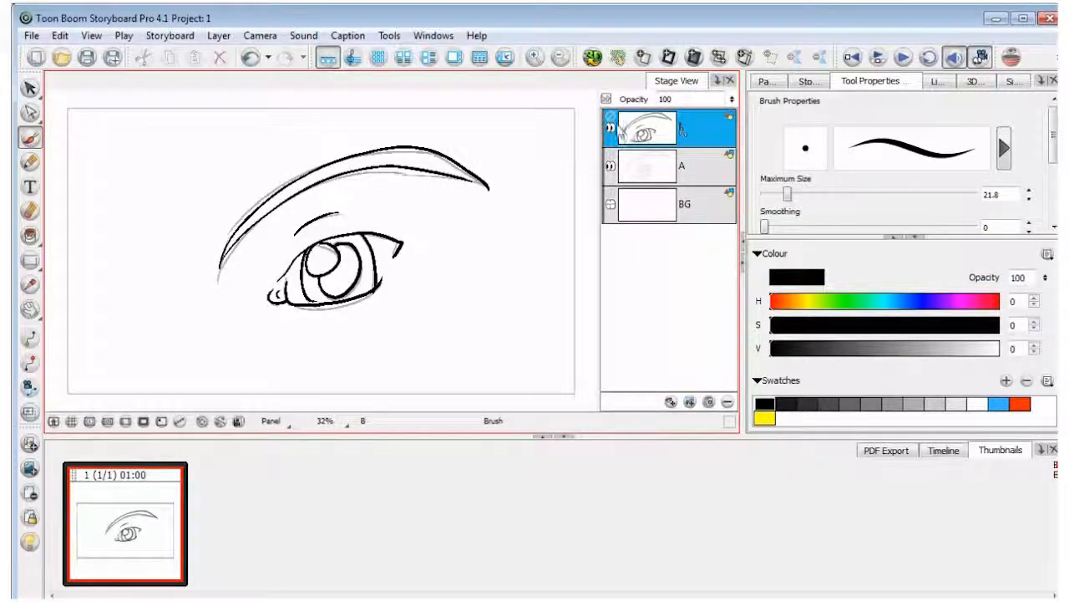
pyautogui.click(611, 127)
pyautogui.click(611, 127)
pyautogui.click(611, 166)
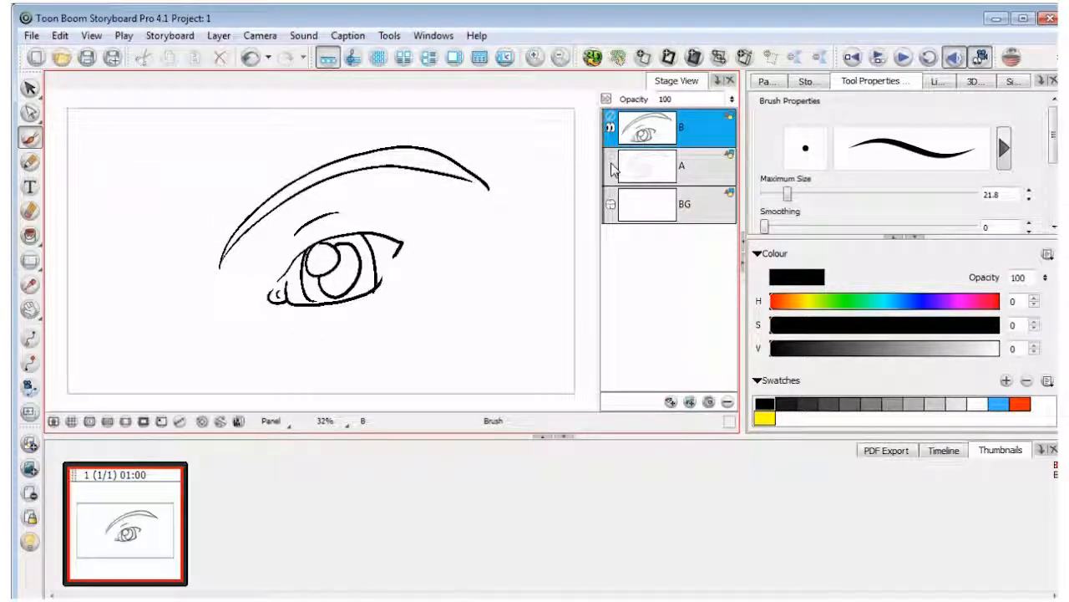
pyautogui.click(613, 166)
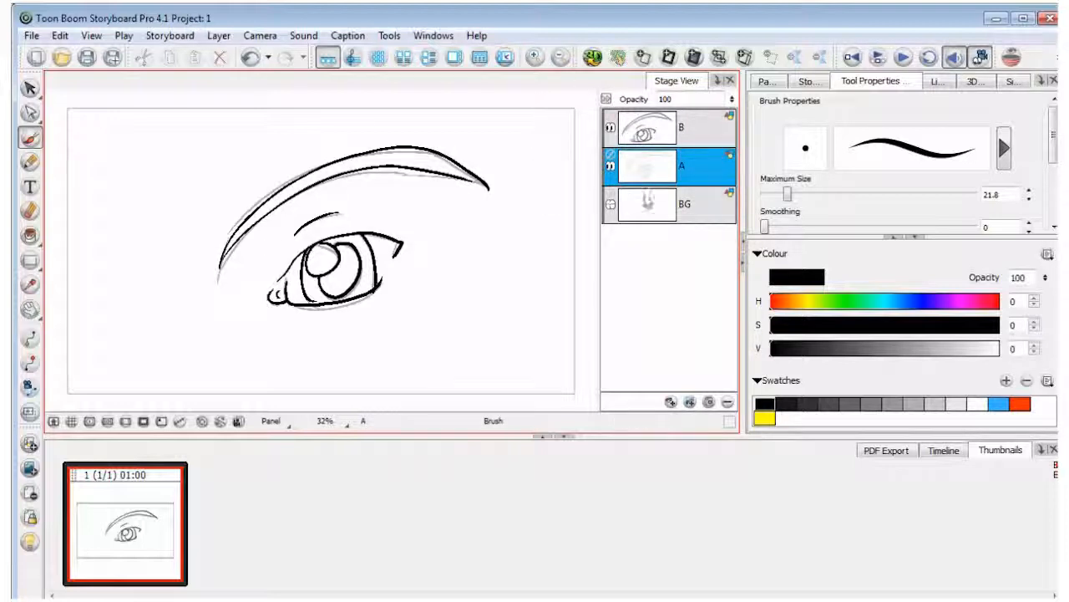
pyautogui.click(609, 128)
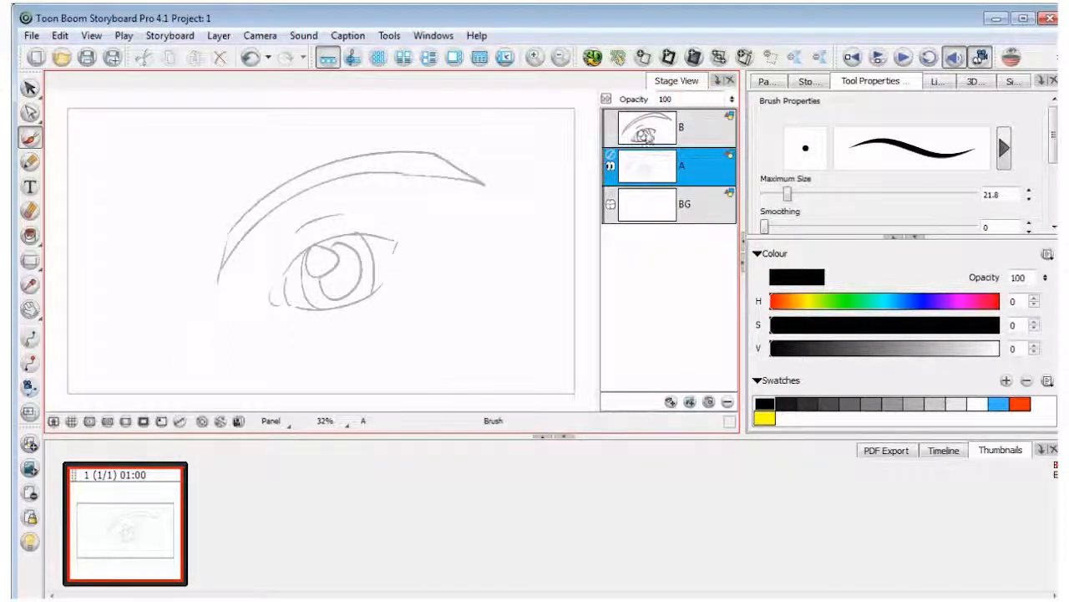
pyautogui.click(611, 130)
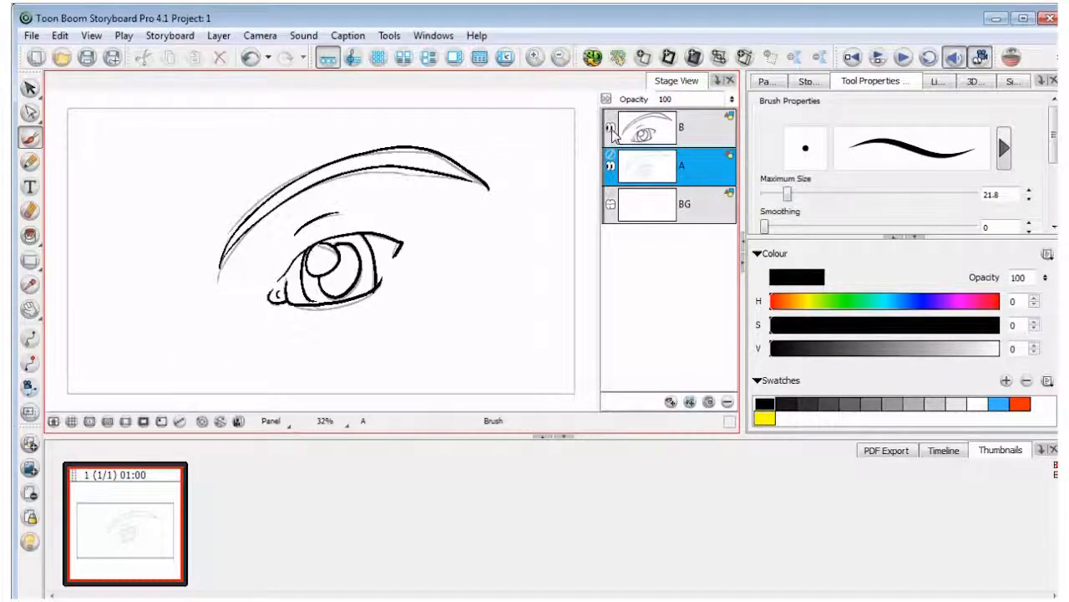
# Delete the inked layer B
pyautogui.click(697, 129)
pyautogui.rightClick(698, 129)
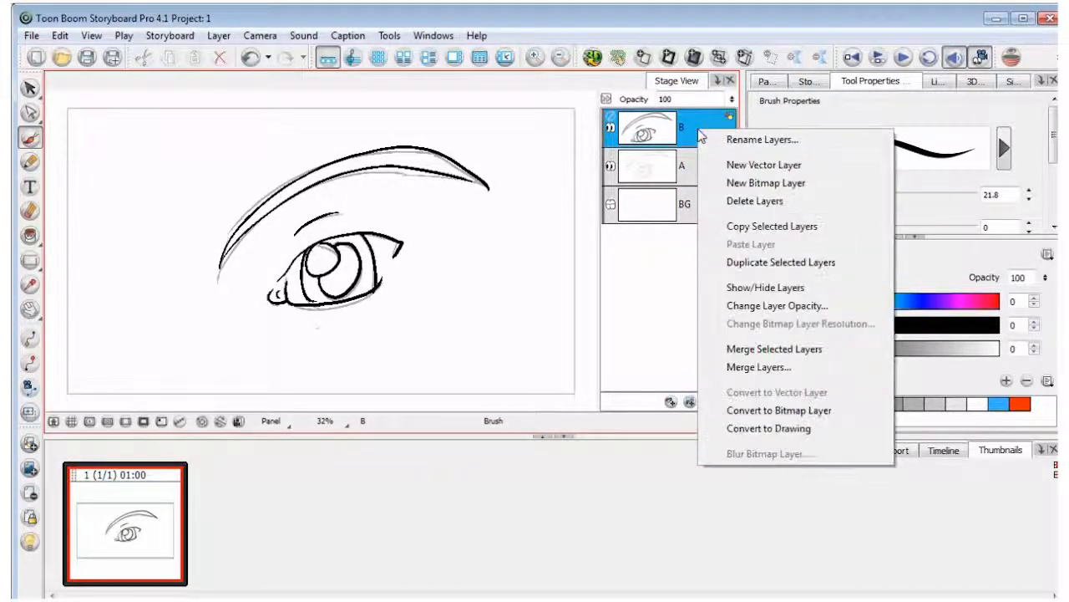
pyautogui.click(755, 201)
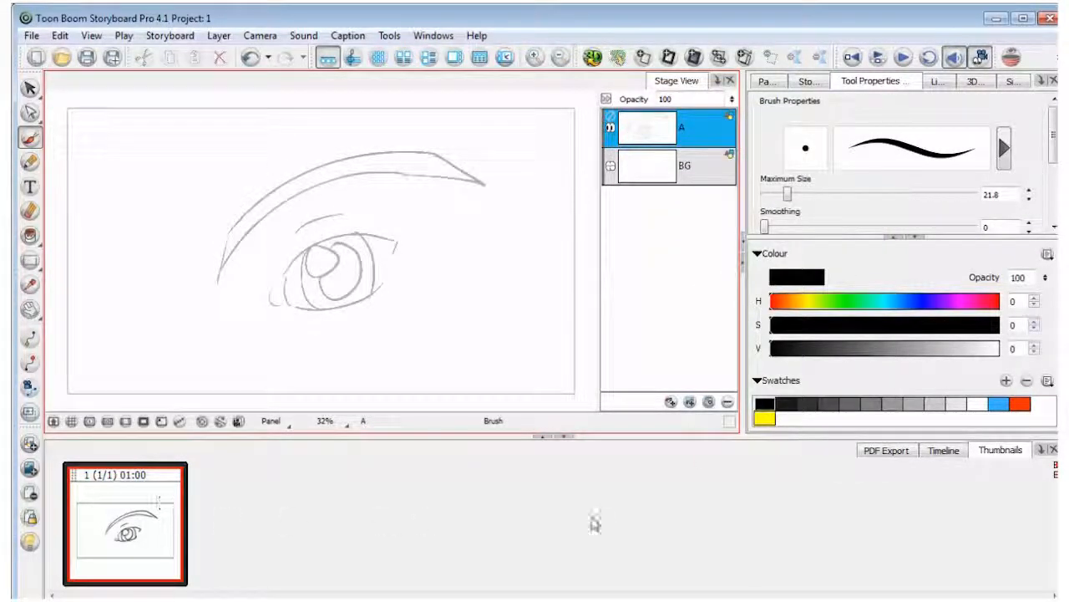
# Export the current scene to the desktop as character2 in Harmony offline format, version 9.2 or Higher, keeping the original scene style
pyautogui.click(32, 37)
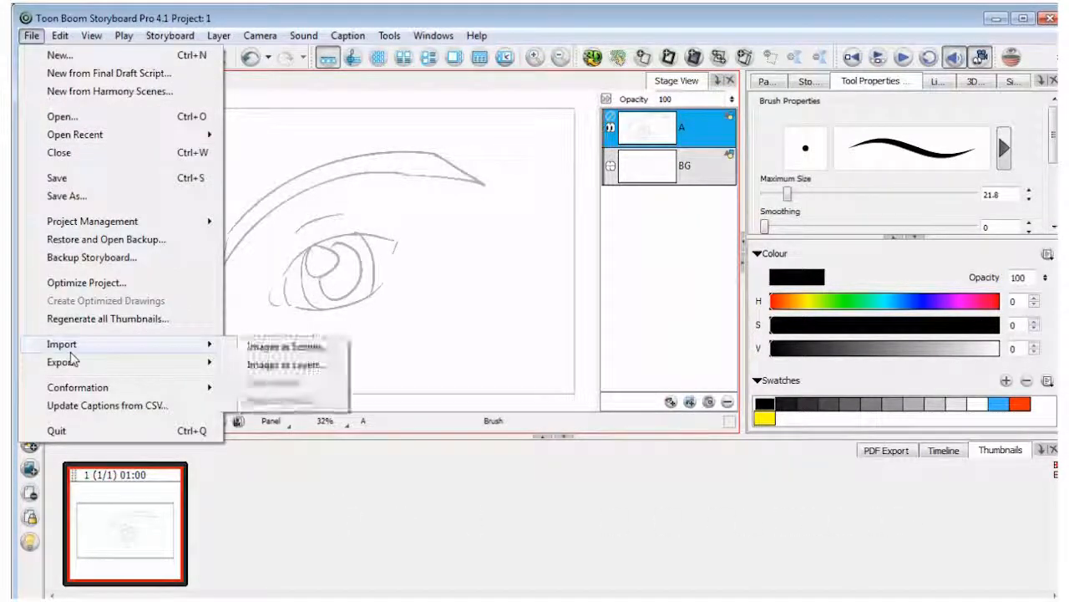
pyautogui.moveTo(72, 359)
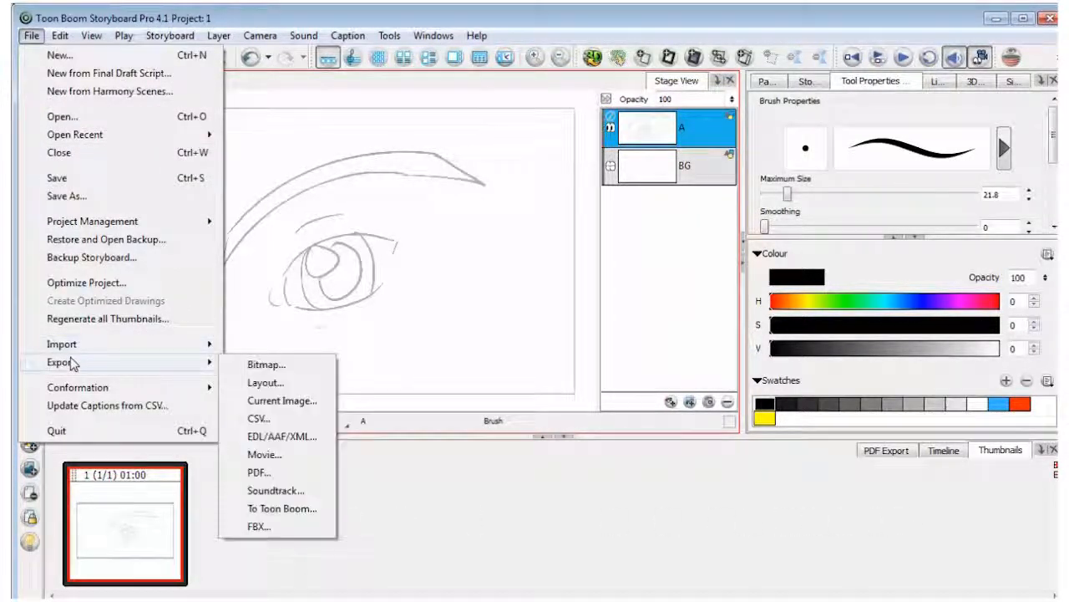
pyautogui.click(275, 509)
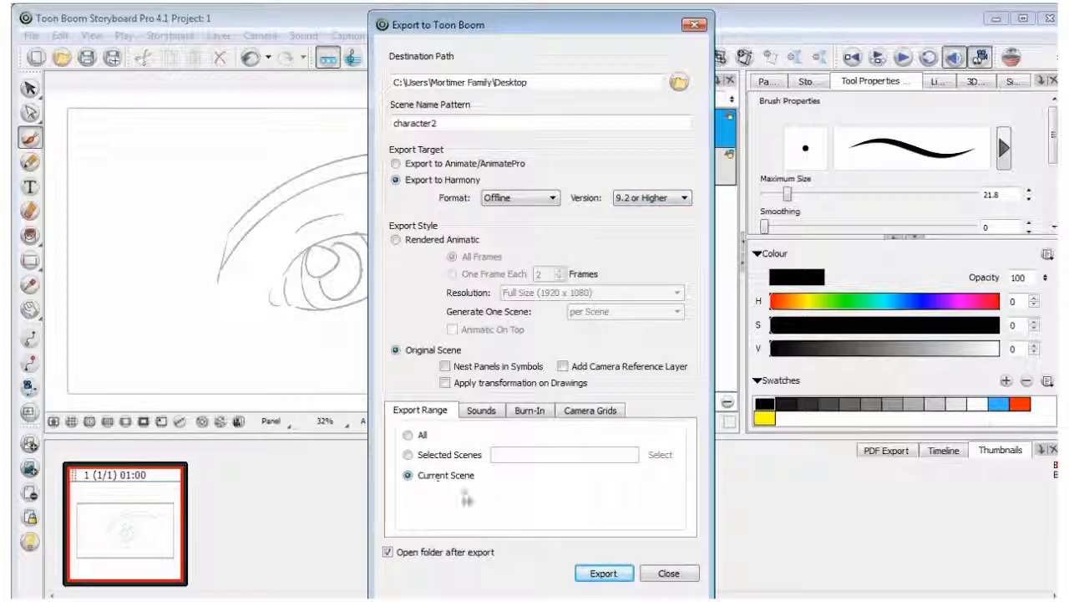
pyautogui.click(599, 576)
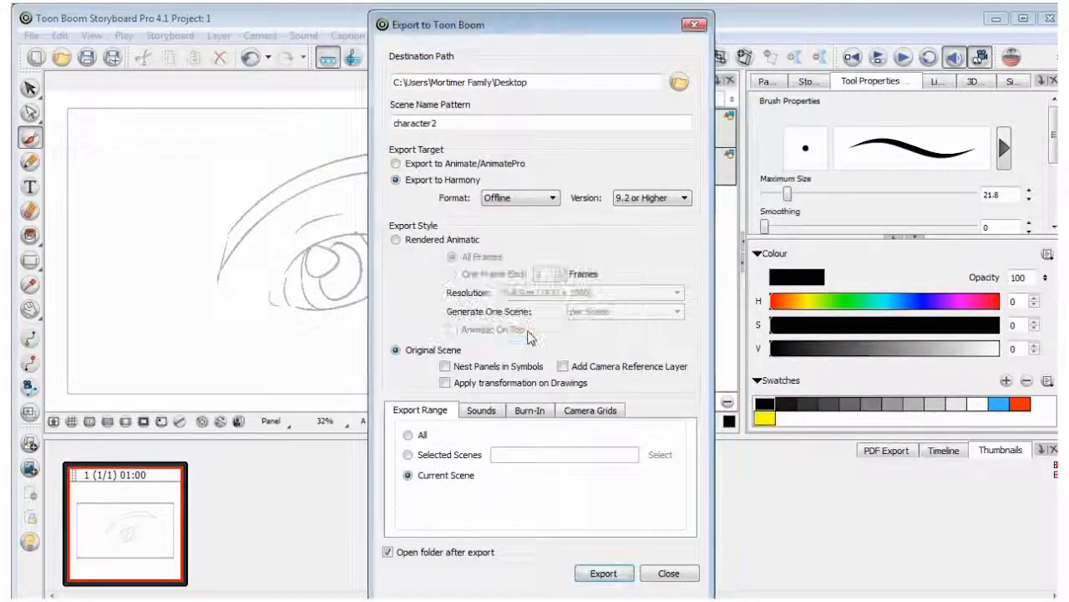
pyautogui.click(530, 335)
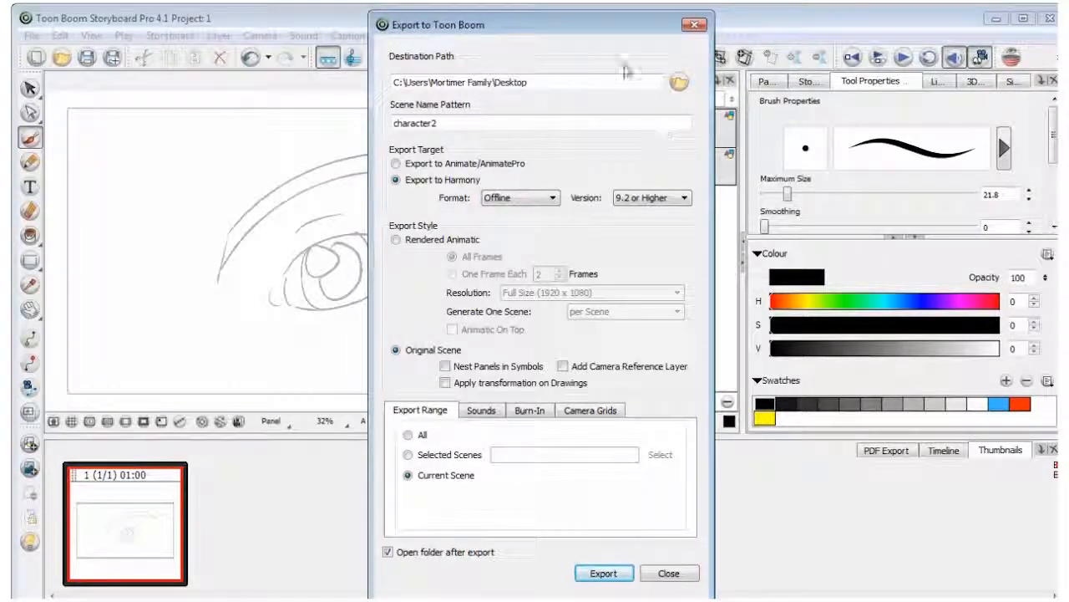
pyautogui.click(693, 25)
# Save a copy of the storyboard project to the desktop as 3
pyautogui.click(31, 35)
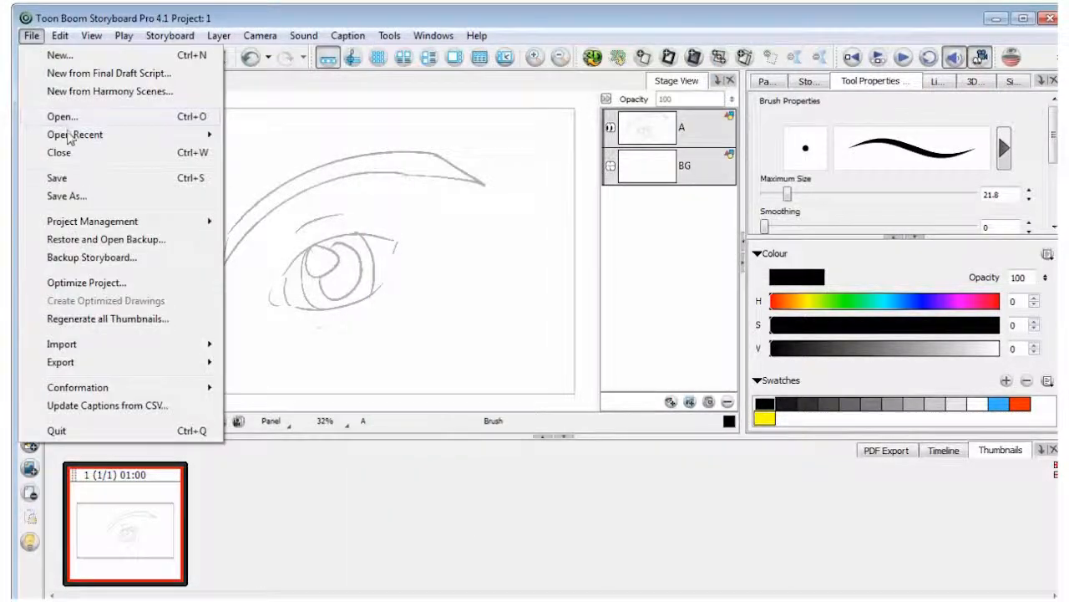
pyautogui.click(72, 195)
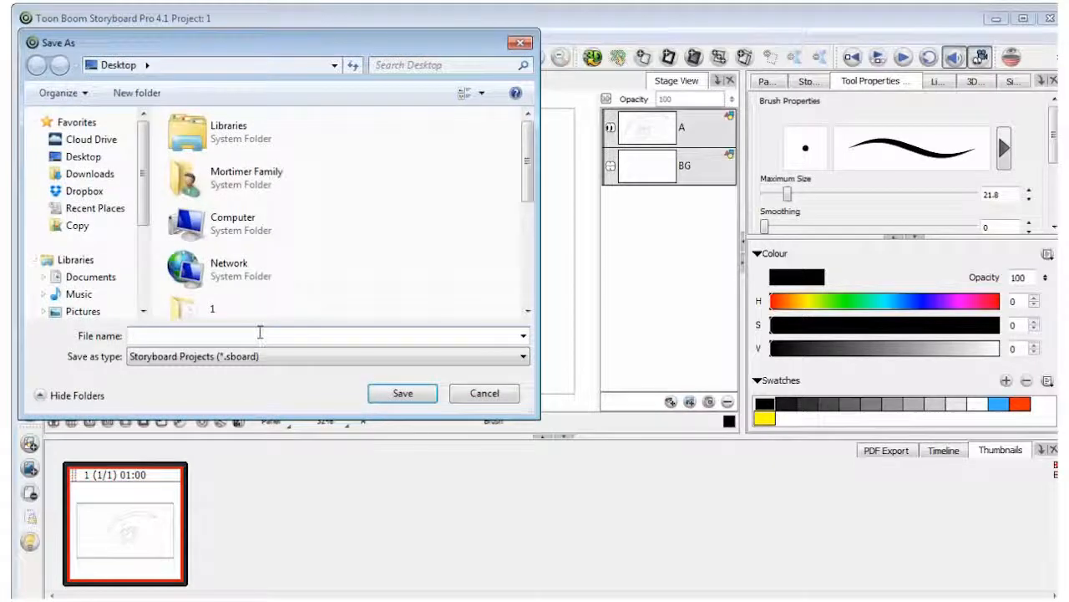
pyautogui.press('Return')
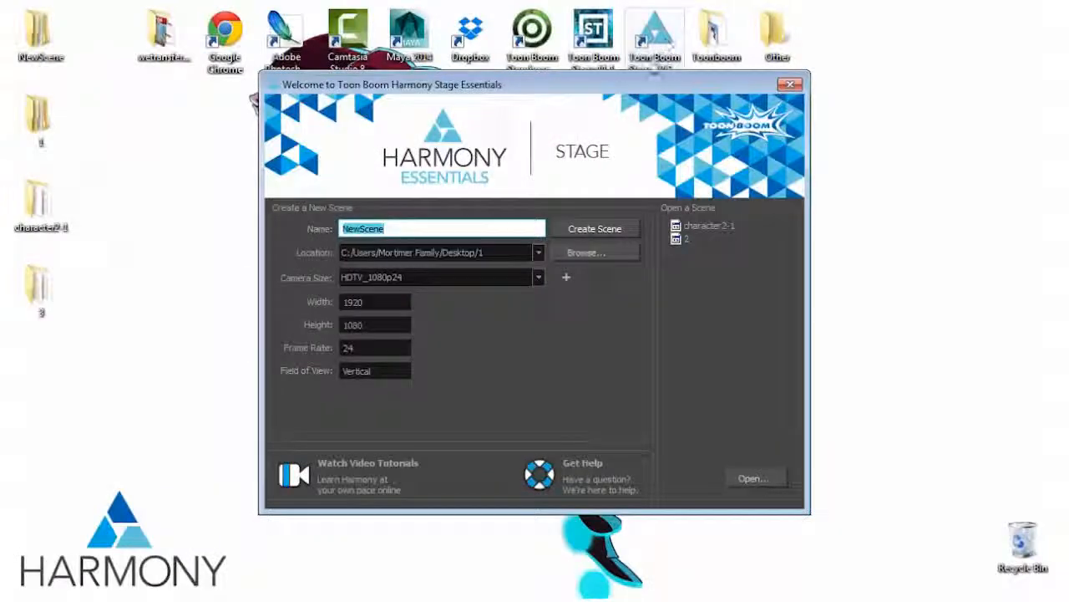
# Switch to Harmony, open character2-1.xstage from the character2-1 folder on the desktop and recover its missing colours
pyautogui.click(752, 478)
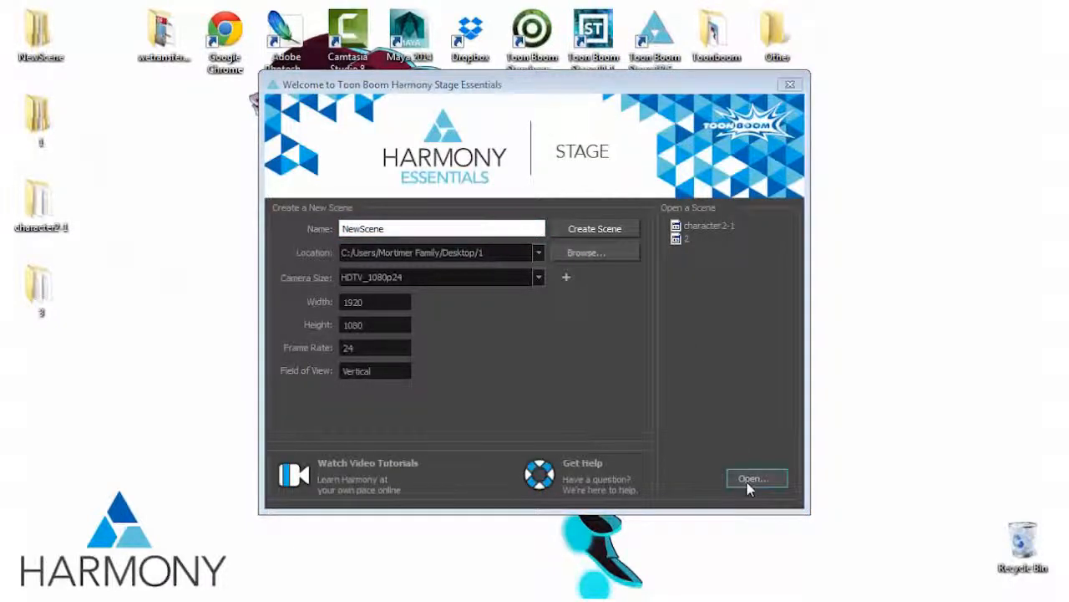
pyautogui.click(302, 226)
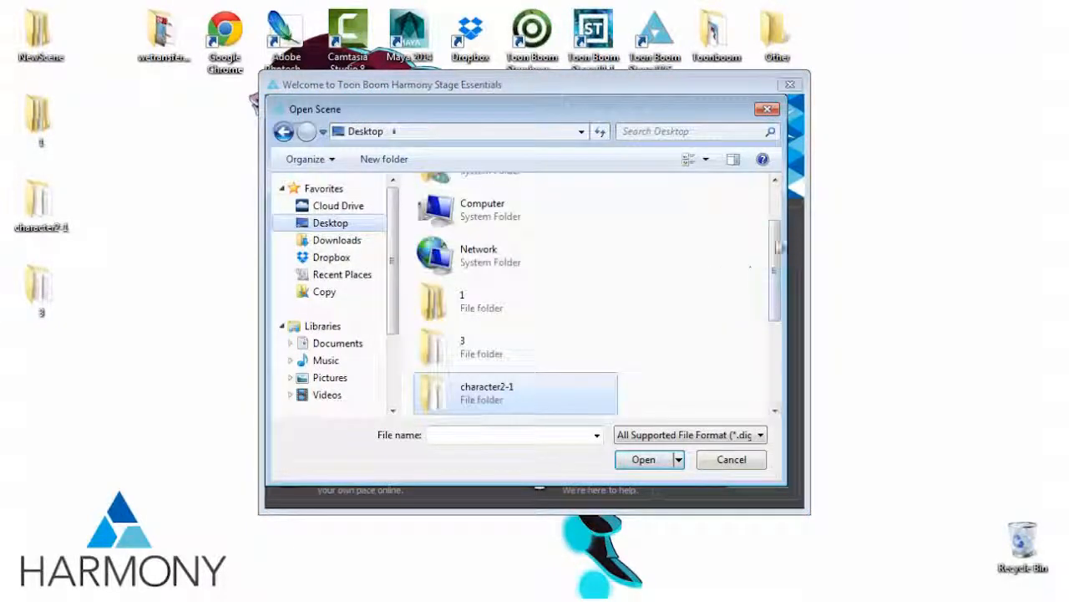
pyautogui.scroll(-2, 496, 351)
pyautogui.doubleClick(495, 352)
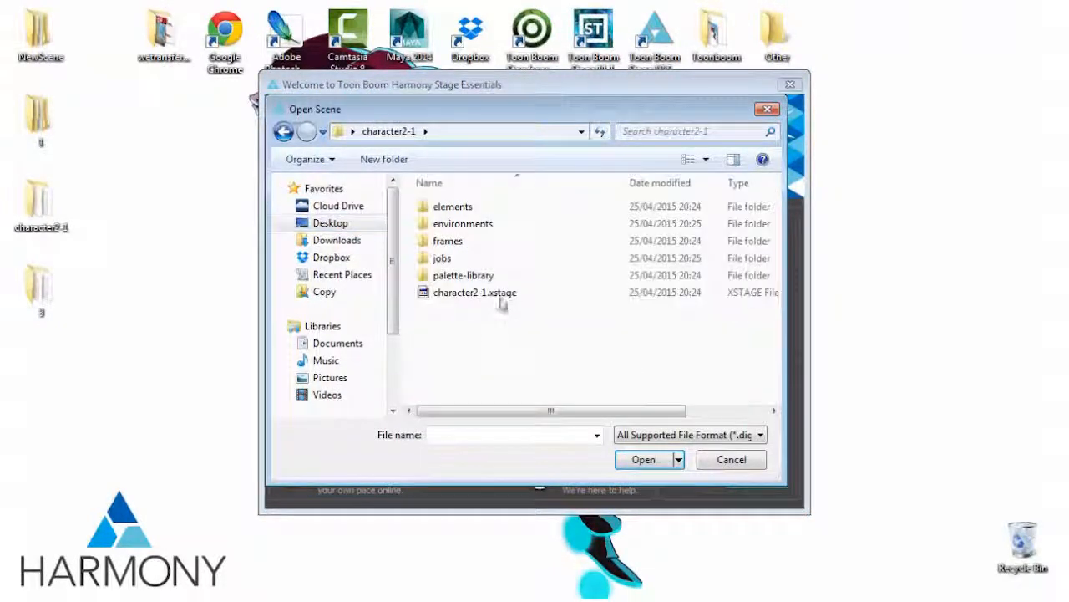
pyautogui.click(500, 299)
pyautogui.click(644, 462)
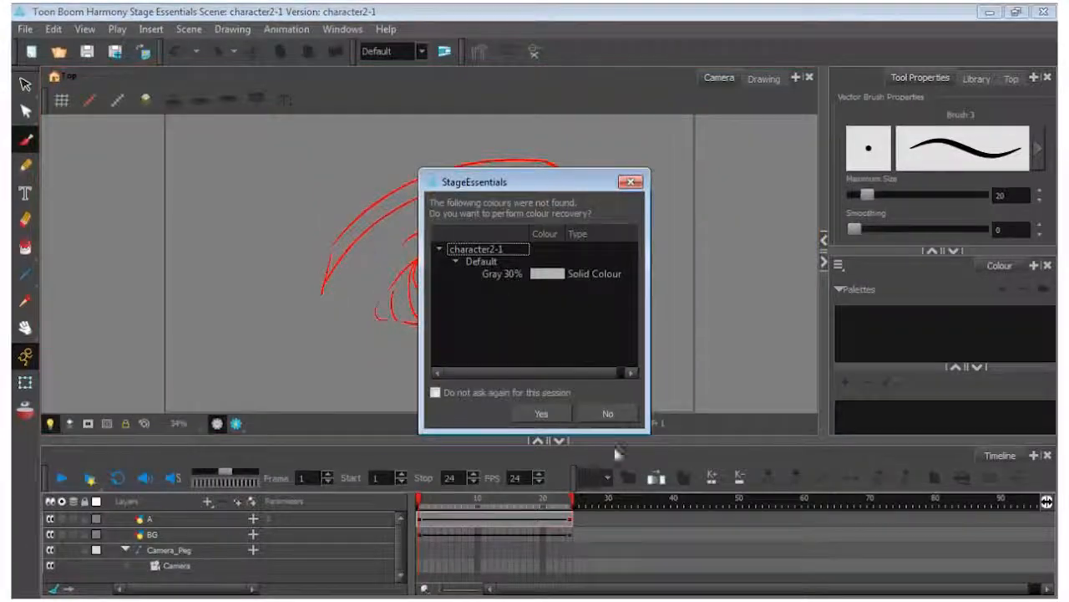
pyautogui.click(548, 416)
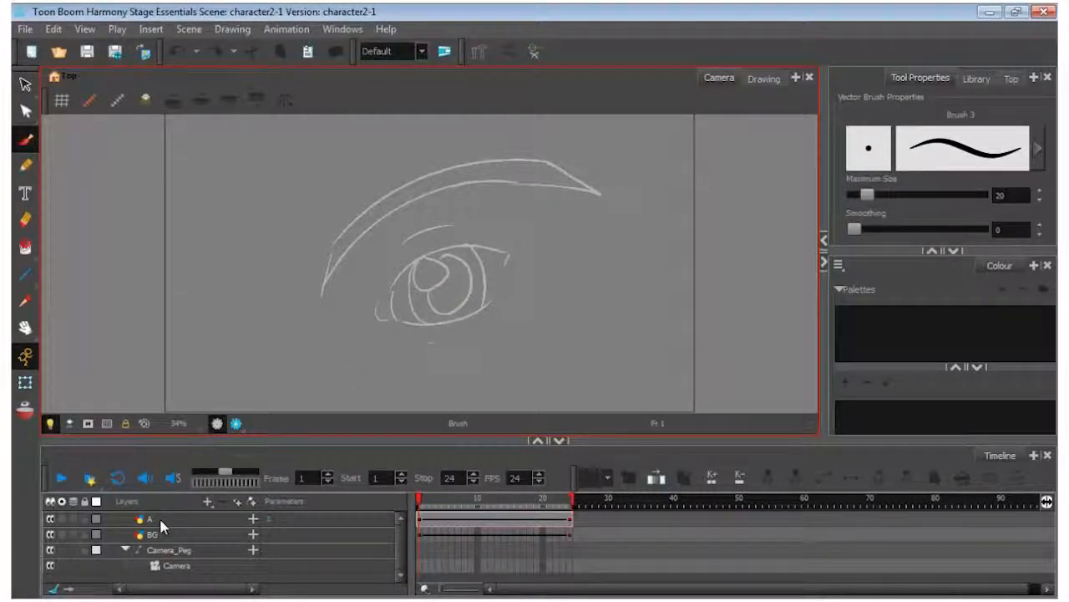
# Add a drawing layer named Drawing and place it above layer A in the layer order
pyautogui.click(209, 502)
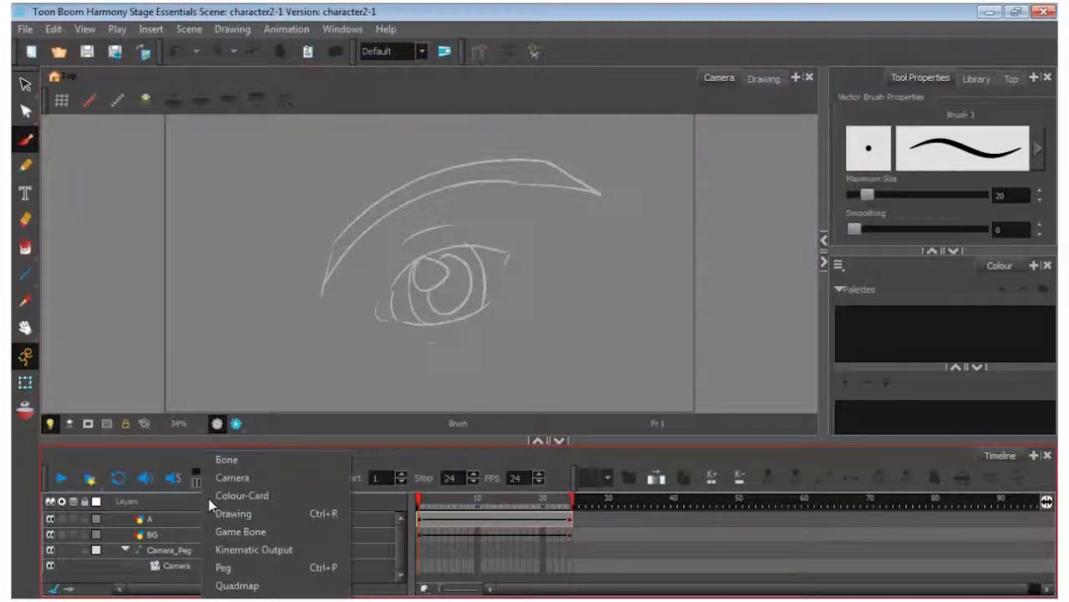
pyautogui.click(233, 513)
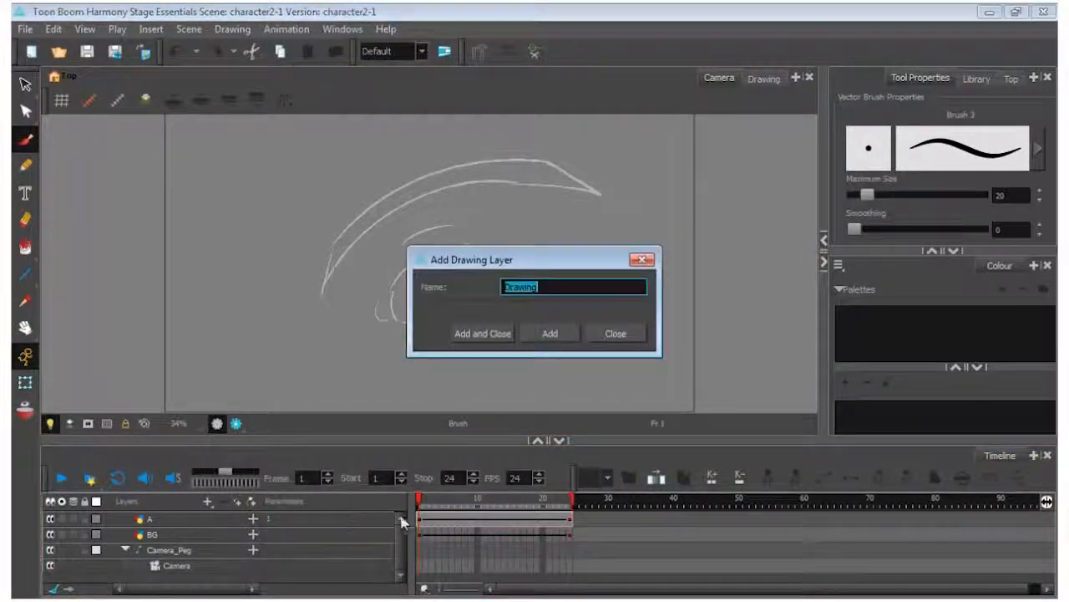
pyautogui.click(489, 335)
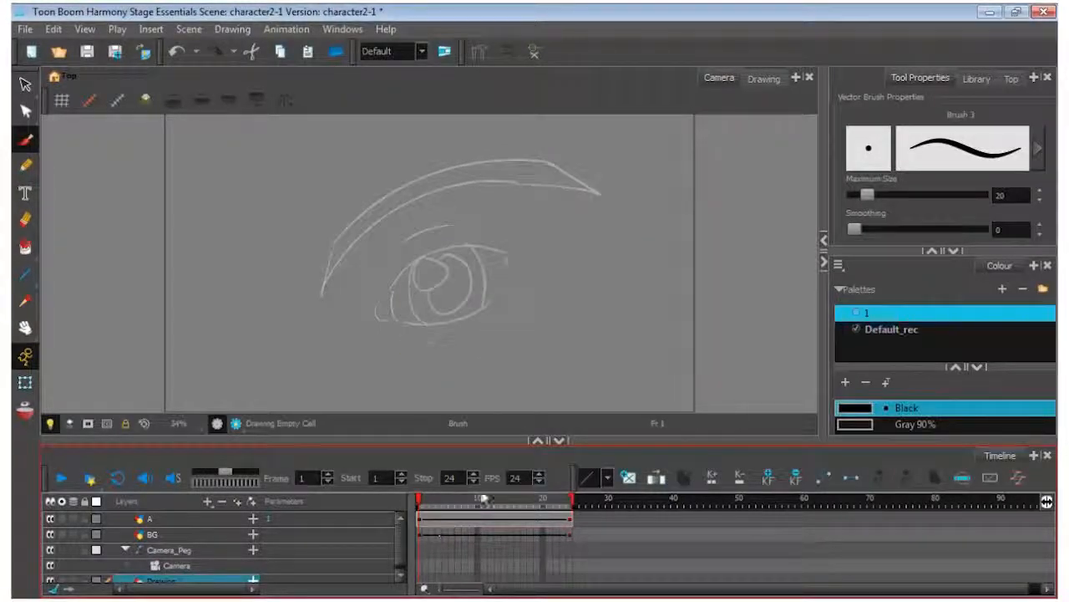
pyautogui.moveTo(192, 585); pyautogui.dragTo(189, 511)
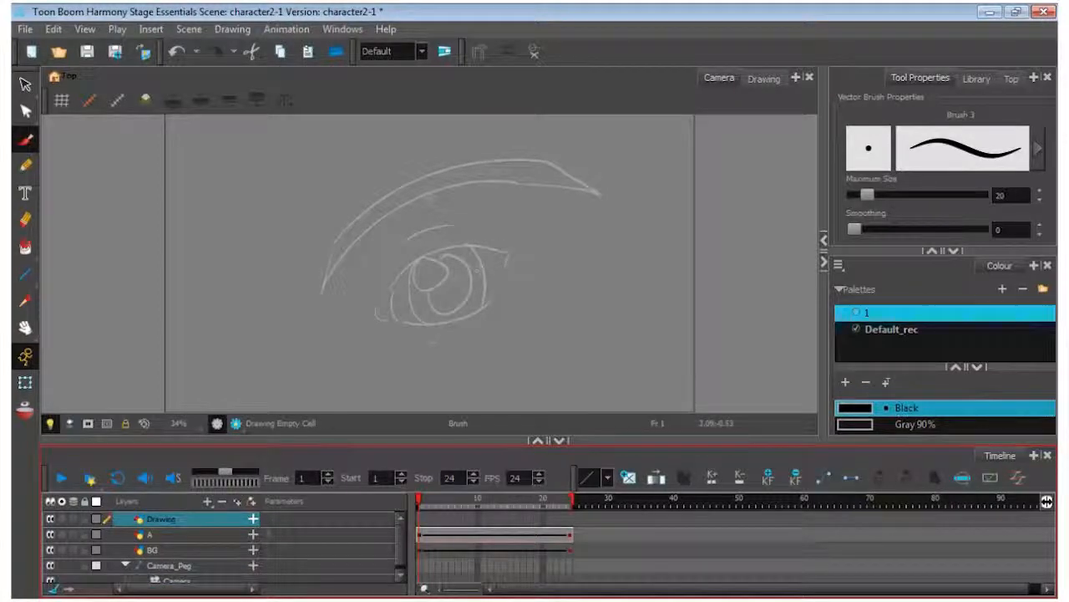